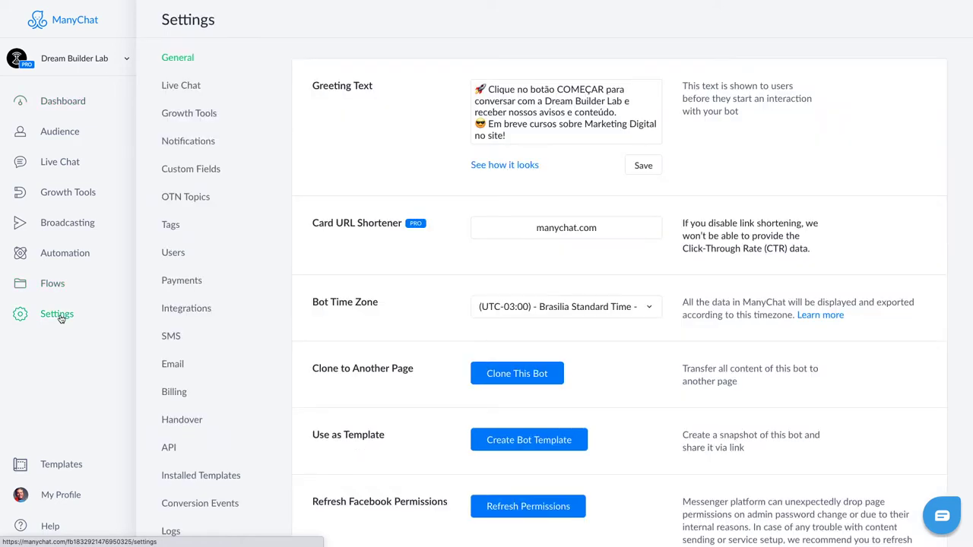
Step: Open the custom fields settings and go past the user fields to review the Bot Fields list
left_click(209, 171)
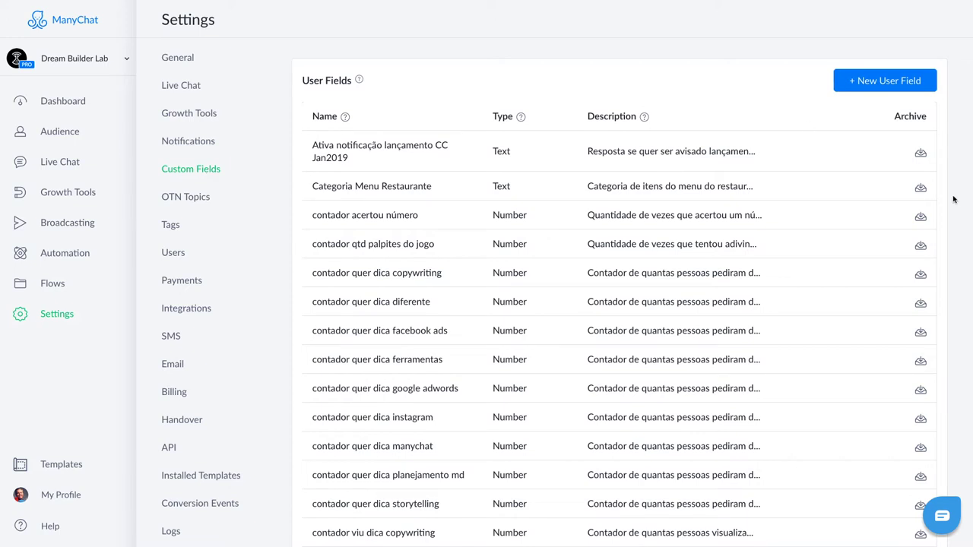
scroll(953, 199, "down", 12)
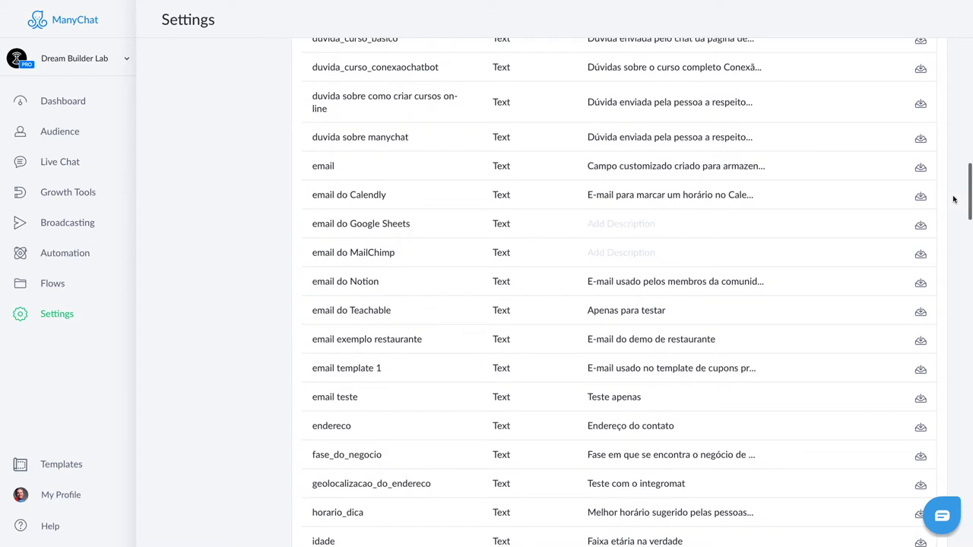
scroll(953, 199, "down", 10)
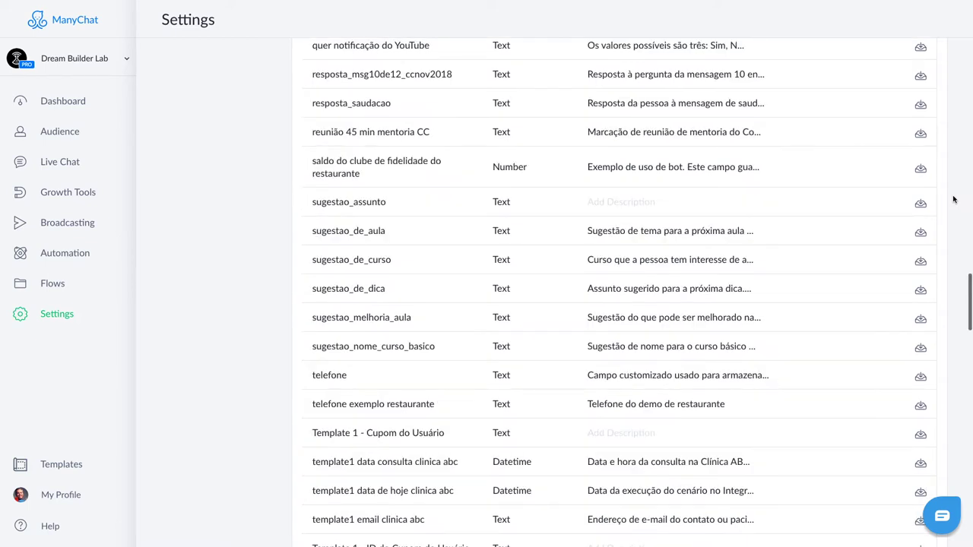
scroll(953, 199, "down", 10)
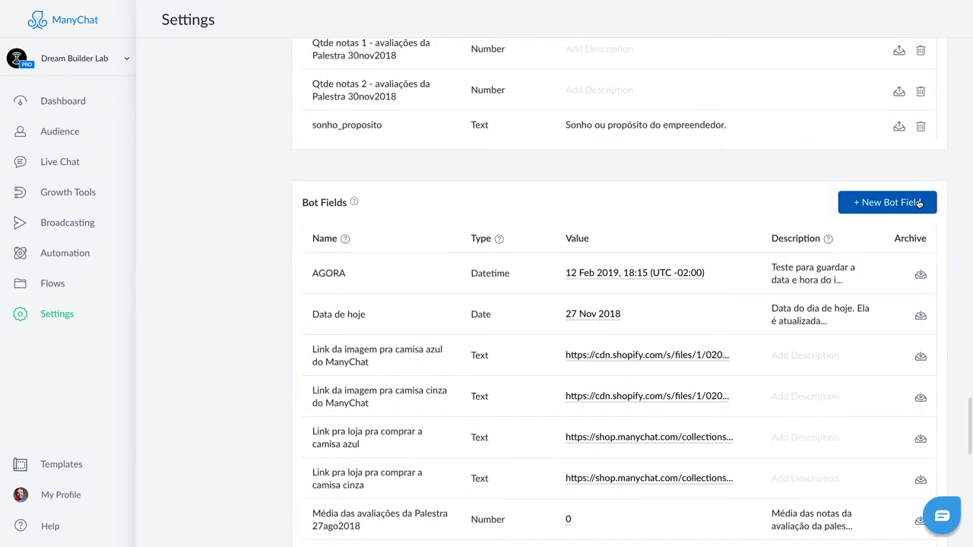
scroll(958, 229, "down", 1)
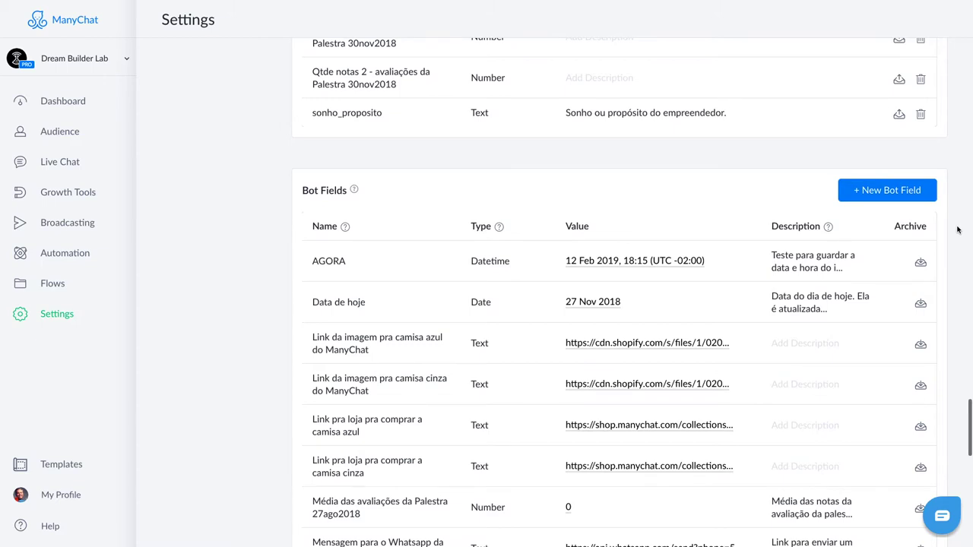
scroll(958, 229, "down", 1)
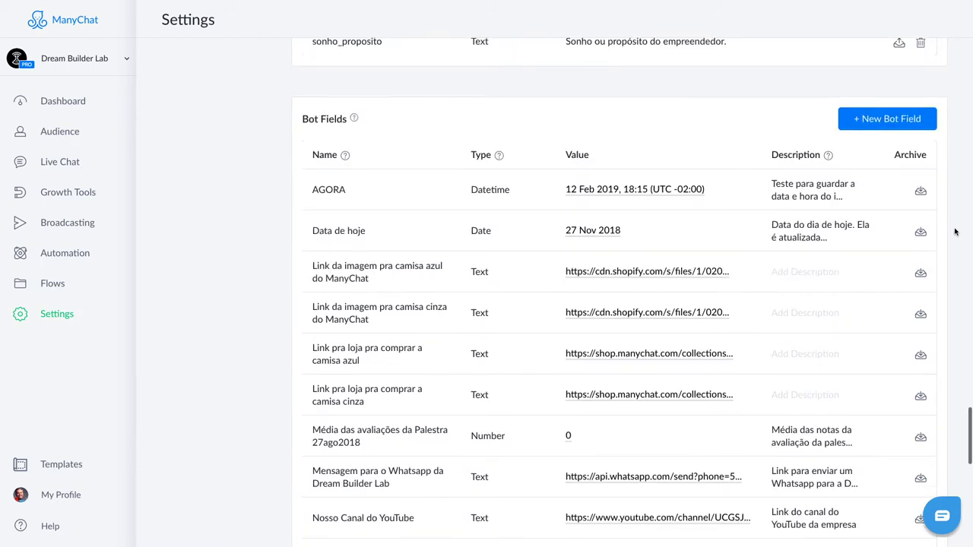
scroll(955, 232, "down", 1)
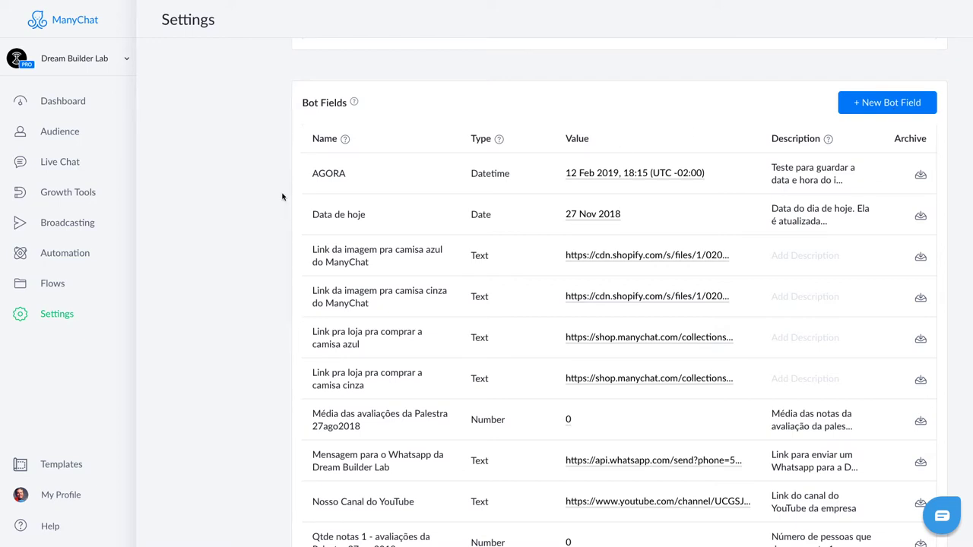
scroll(282, 197, "down", 1)
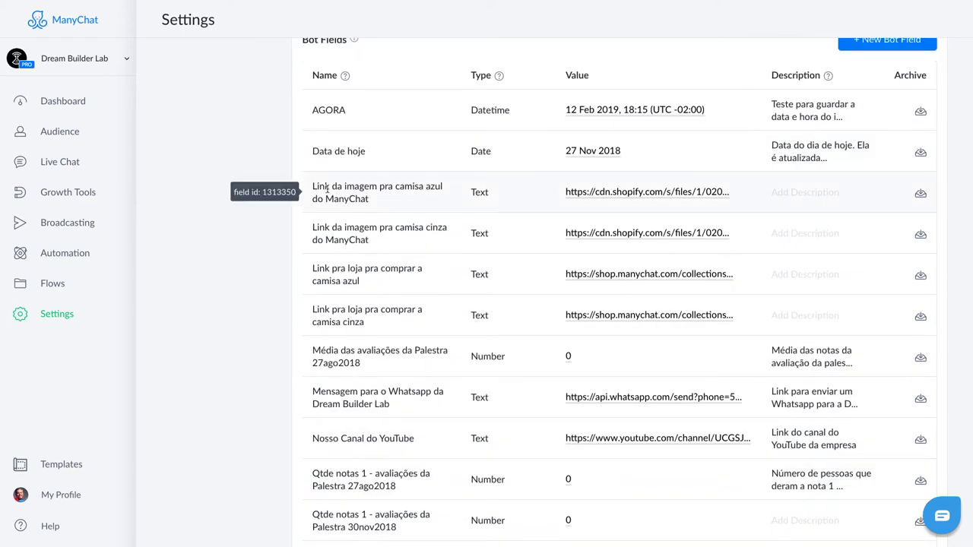
Step: Open the name of the bot field "Link da imagem pra camisa azul do ManyChat" for editing and close it
left_click_drag(316, 190, 372, 199)
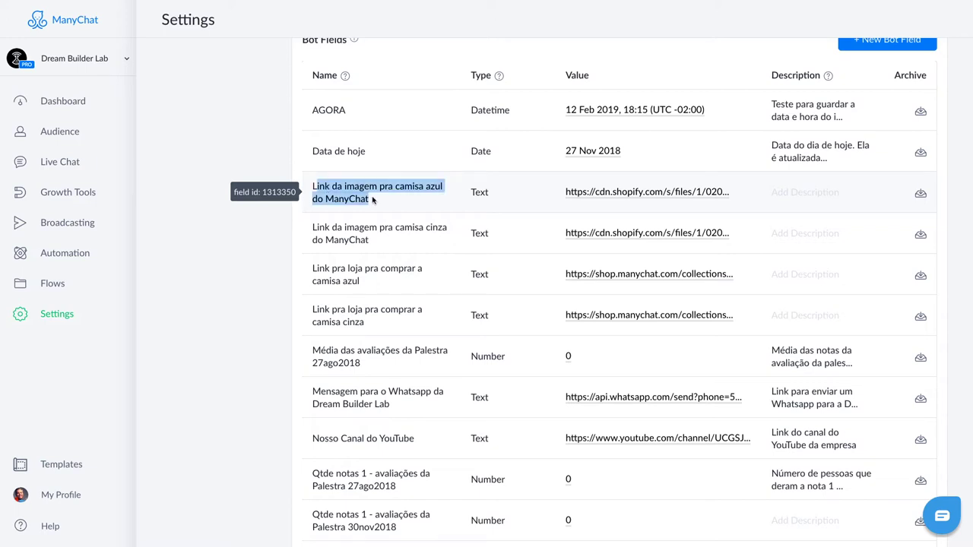
left_click(344, 191)
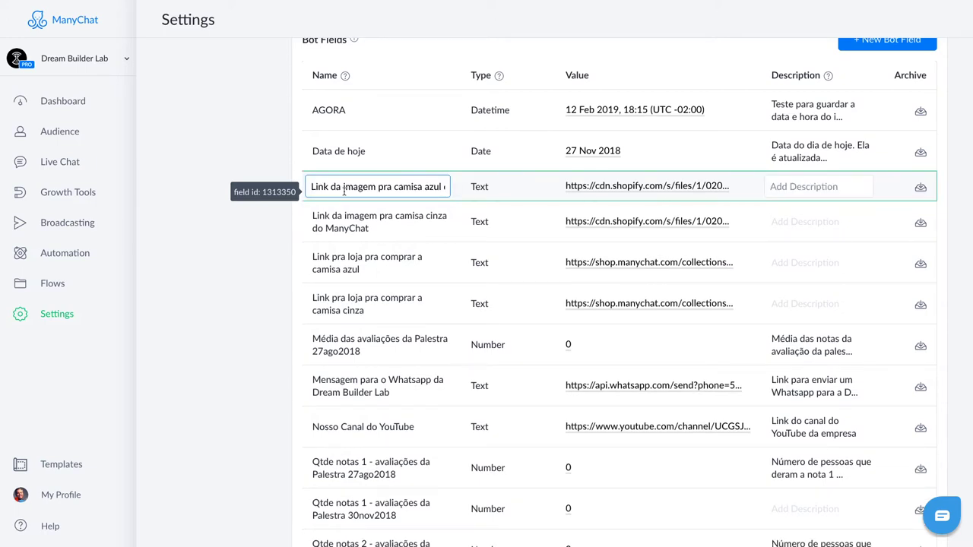
key("Return")
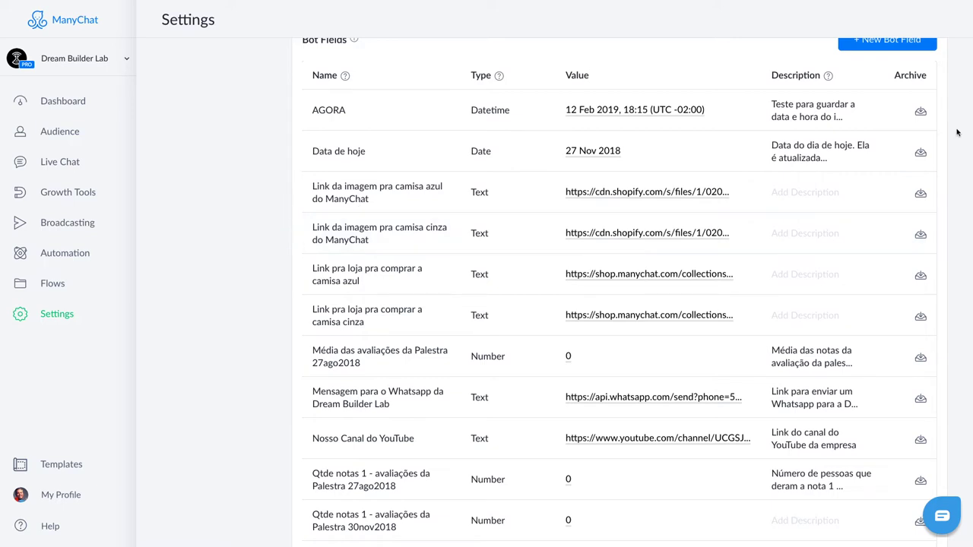
Step: Examine the data types and value entry available for creating a new bot field, and cancel the creation
scroll(957, 132, "up", 1)
left_click(881, 74)
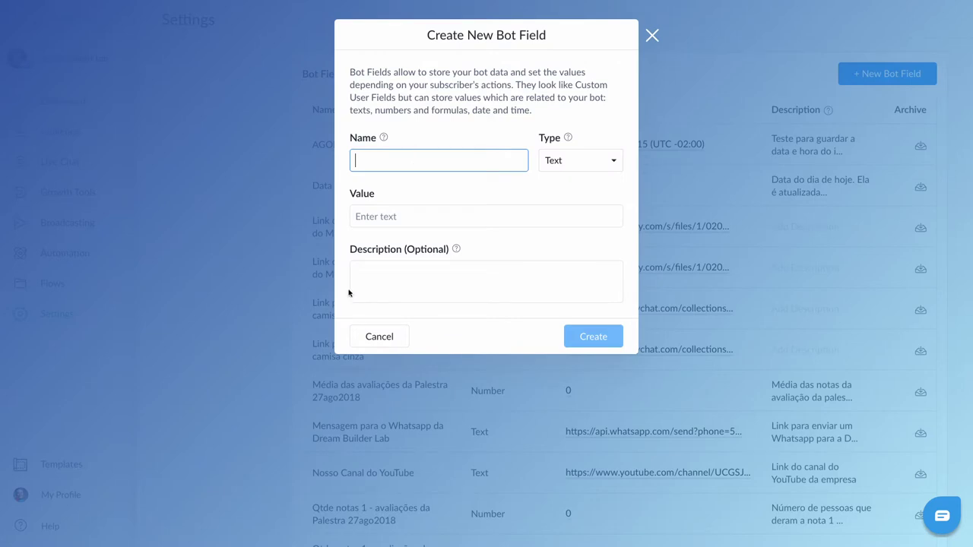
left_click(614, 159)
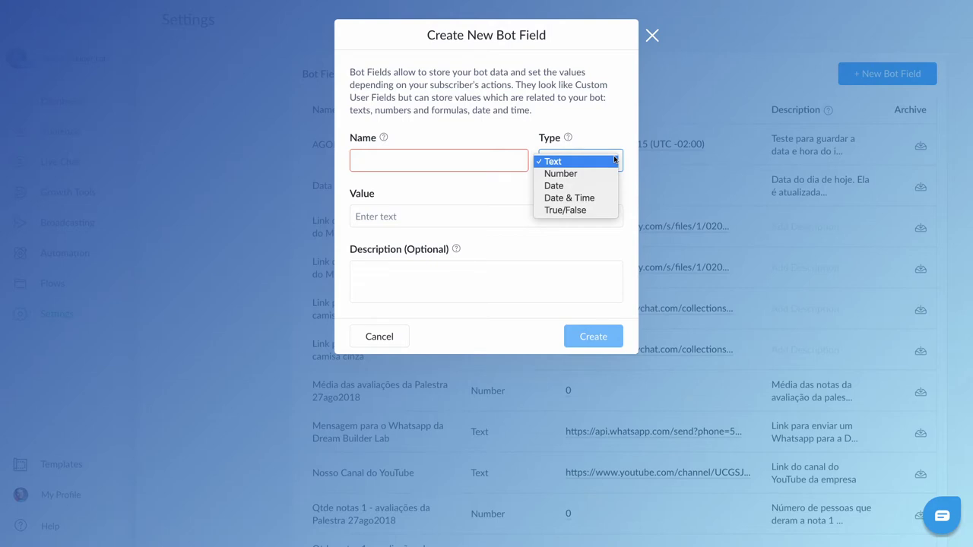
left_click(409, 210)
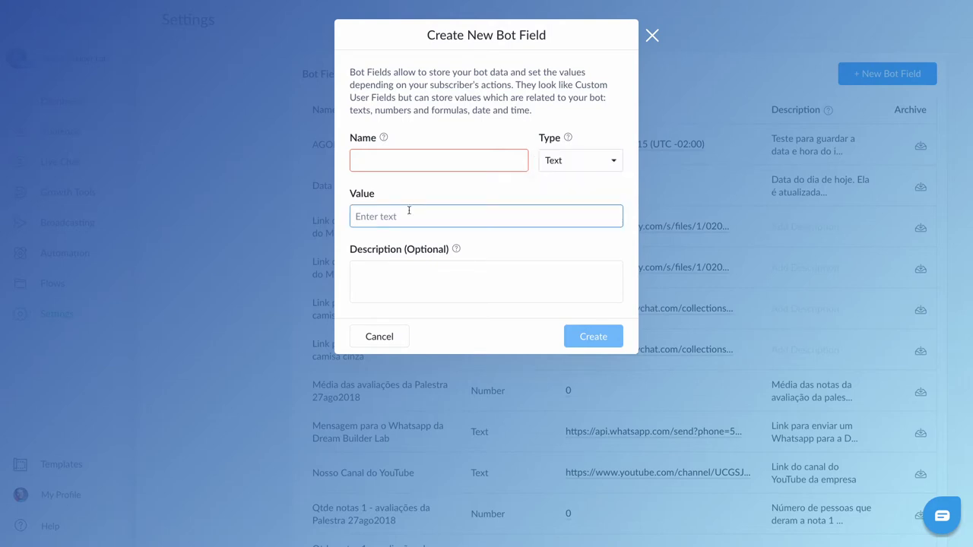
left_click(379, 337)
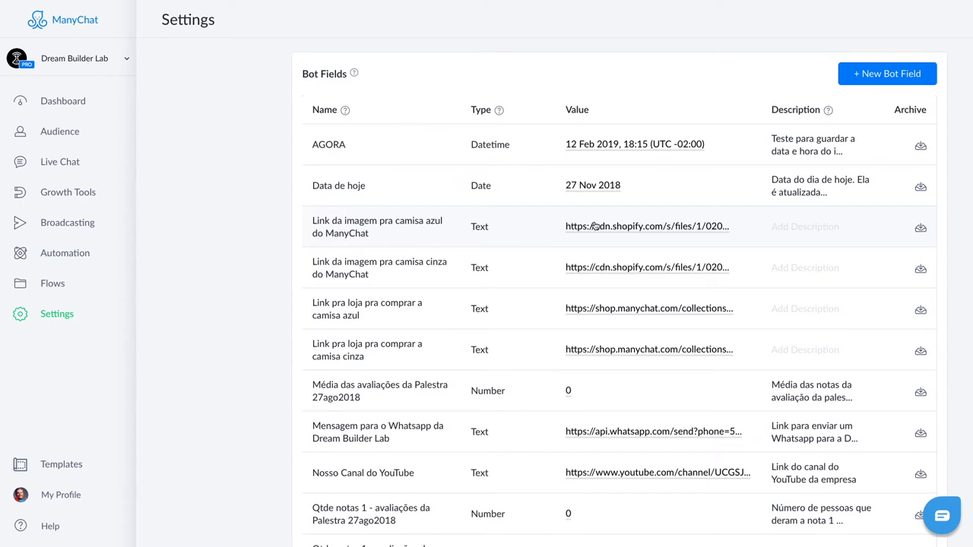
Step: Read through the image URL stored in the "Link da imagem pra camisa azul do ManyChat" bot field to its end
left_click(595, 225)
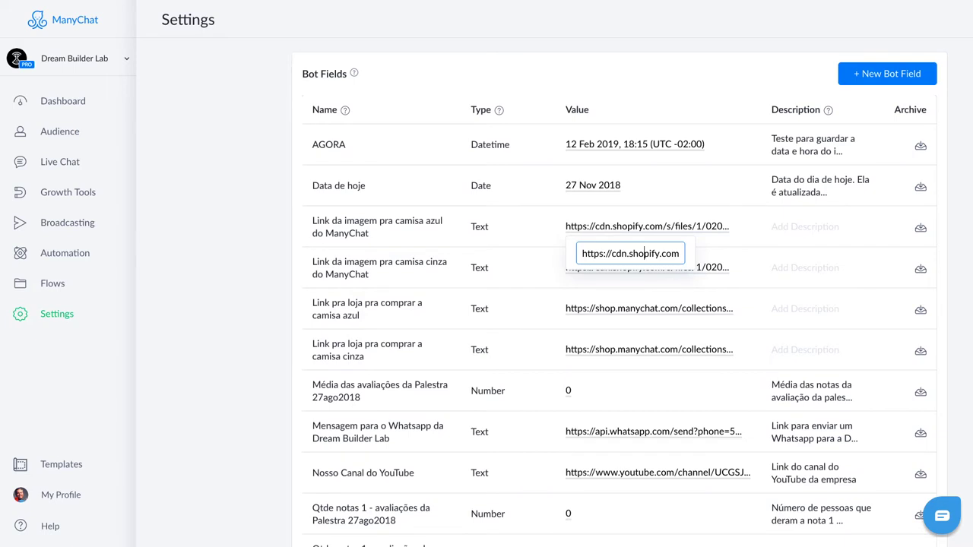
key("End")
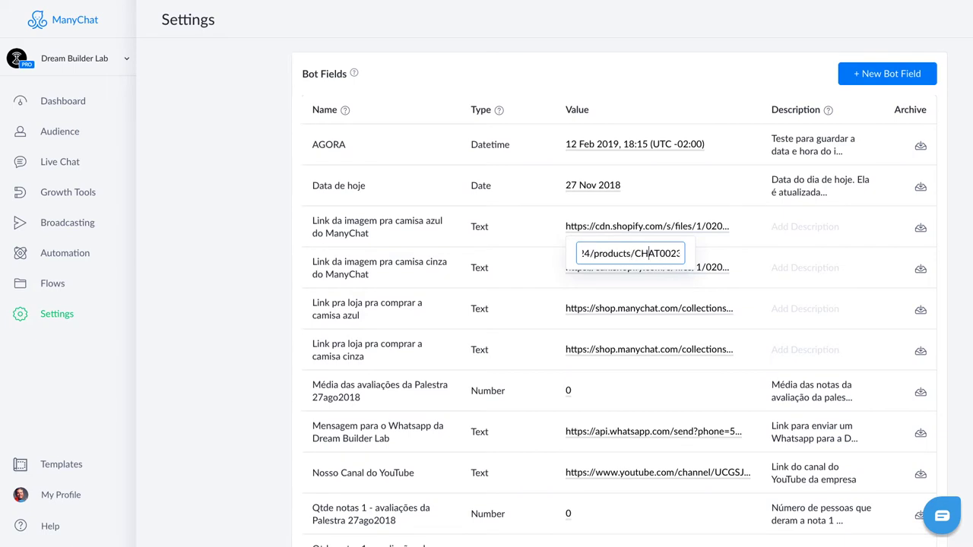
key("Right")
key("Right")
key("Right")
key("Right")
key("Right")
key("Right")
key("Right")
key("Right")
key("Right")
key("Right")
key("Right")
key("Right")
key("Right")
key("Right")
key("Right")
key("Right")
key("Right")
key("Right")
key("Right")
key("Right")
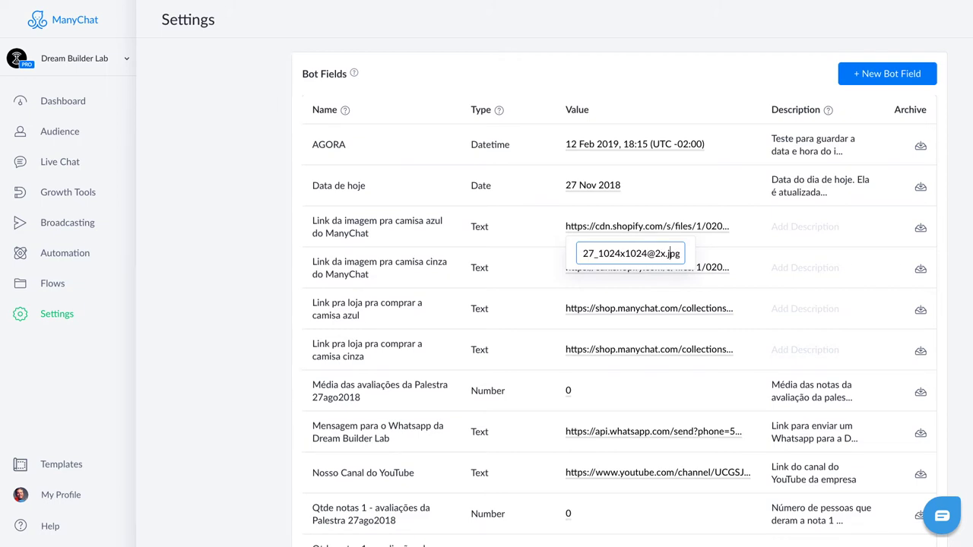
key("Right")
key("Right")
key("Right")
key("Right")
key("Right")
key("Right")
key("Right")
key("Right")
key("Right")
key("Right")
key("Right")
key("Right")
key("Right")
key("Right")
key("Right")
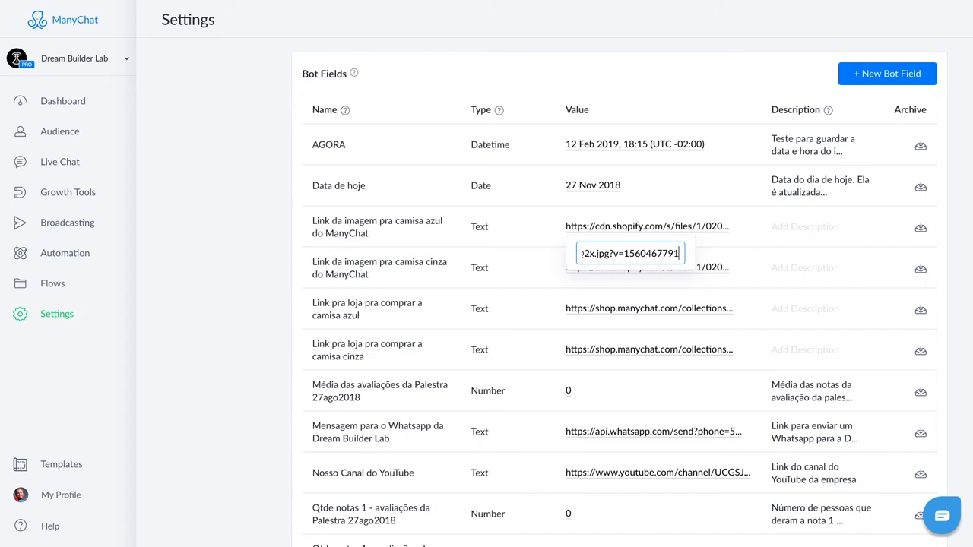
key("Return")
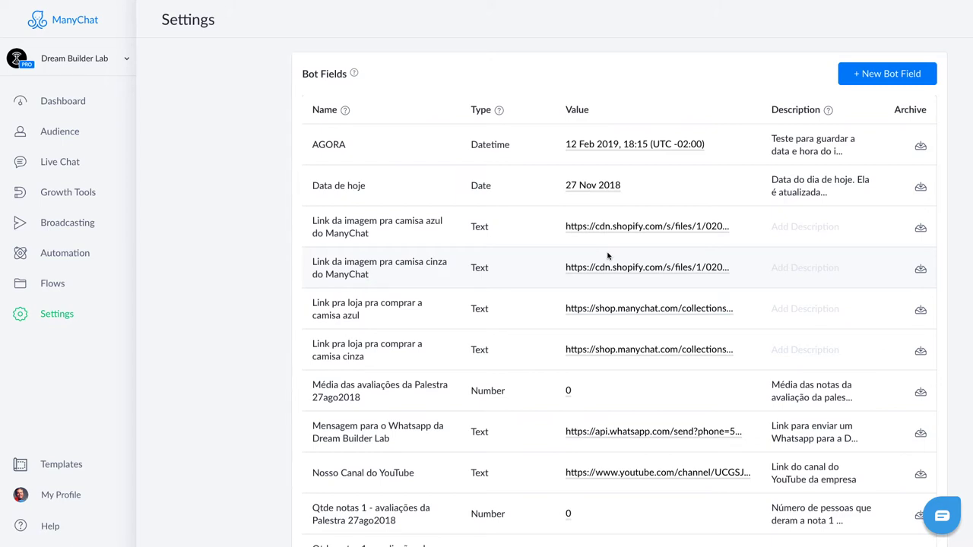
Step: View the value of the "Link pra loja pra comprar a camisa azul" bot field and close it
mouse_move(380, 305)
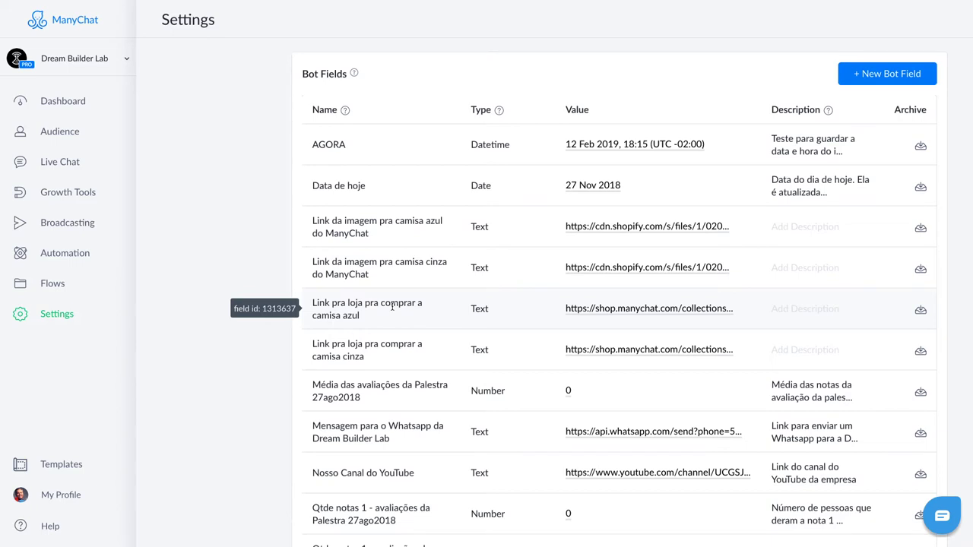
left_click(647, 309)
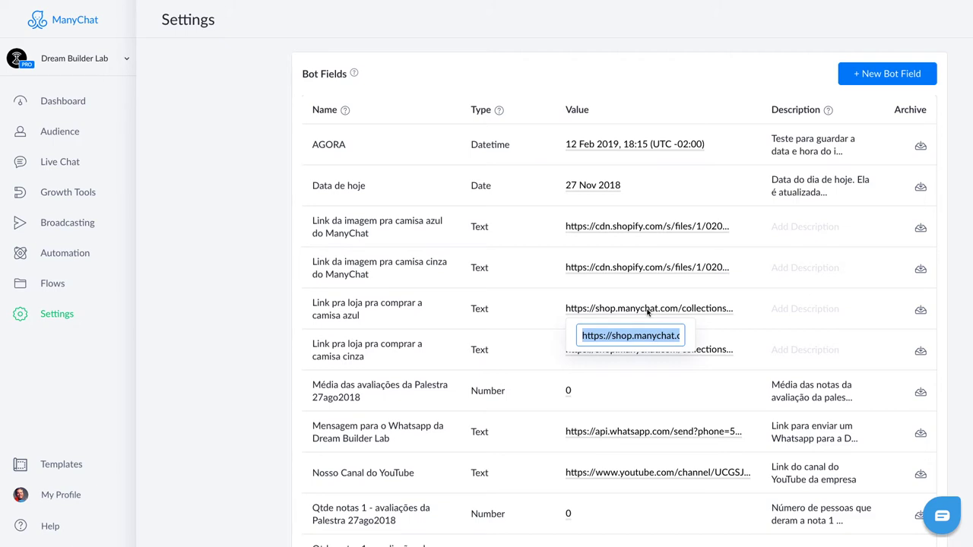
left_click(228, 309)
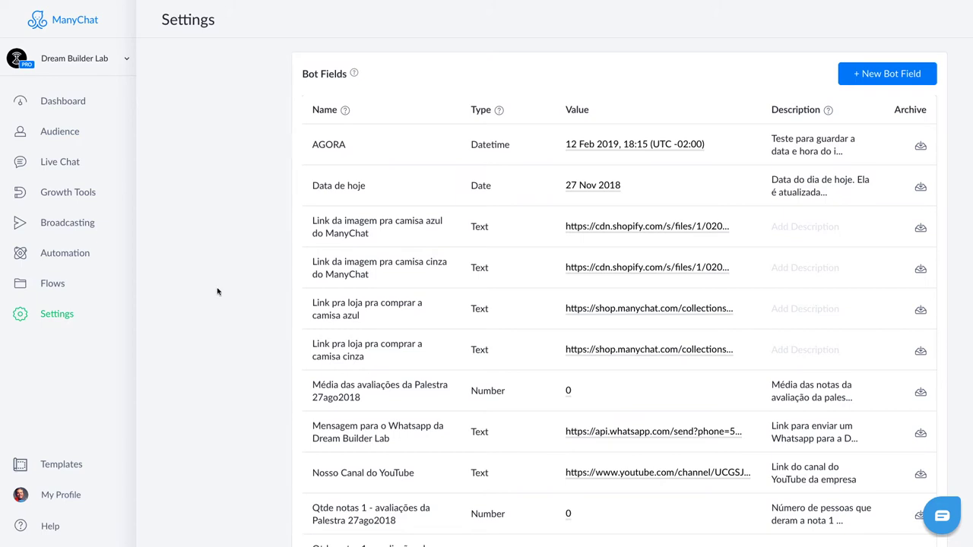
Step: Switch to the Men's ManyChat T-Shirt page in the ManyChat shop and bring up the Royal shirt image's options
left_click(258, 4)
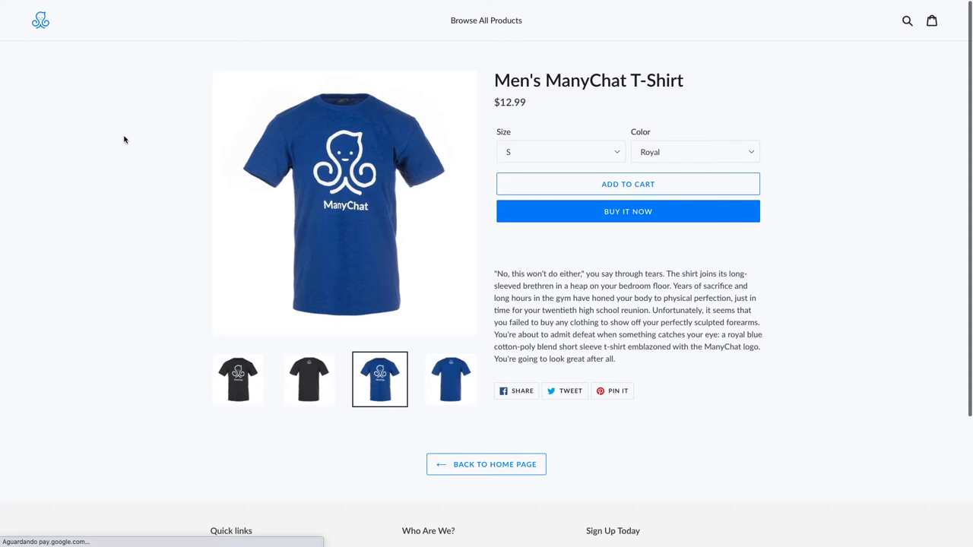
mouse_move(320, 172)
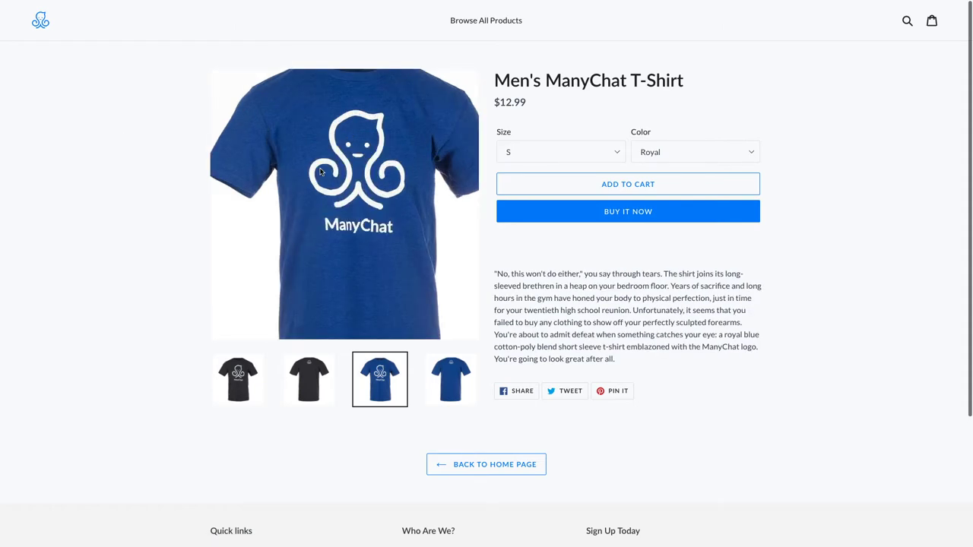
right_click(321, 172)
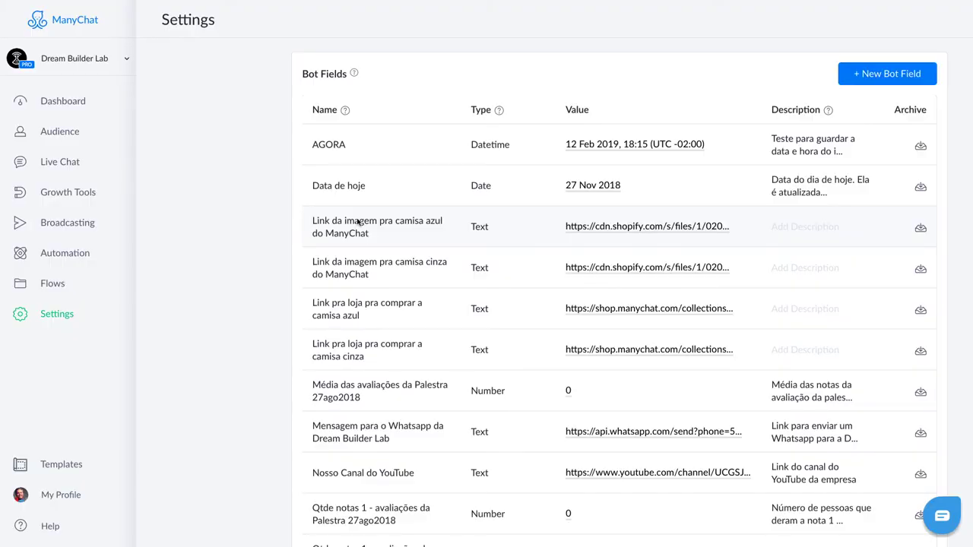
Step: Highlight the blue shirt image field's name in ManyChat, and check the dark T-shirt image's options on the shop page
mouse_move(316, 221)
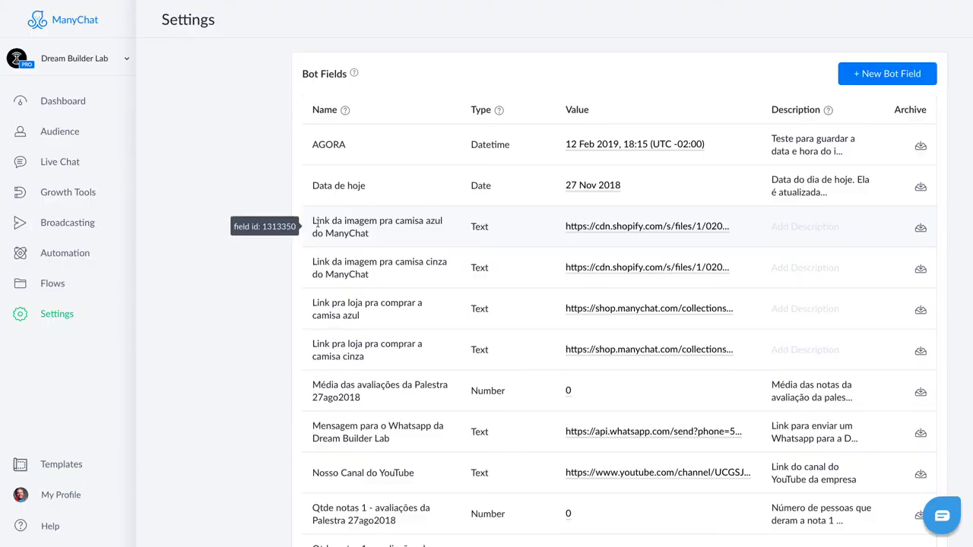
left_click_drag(317, 222, 369, 239)
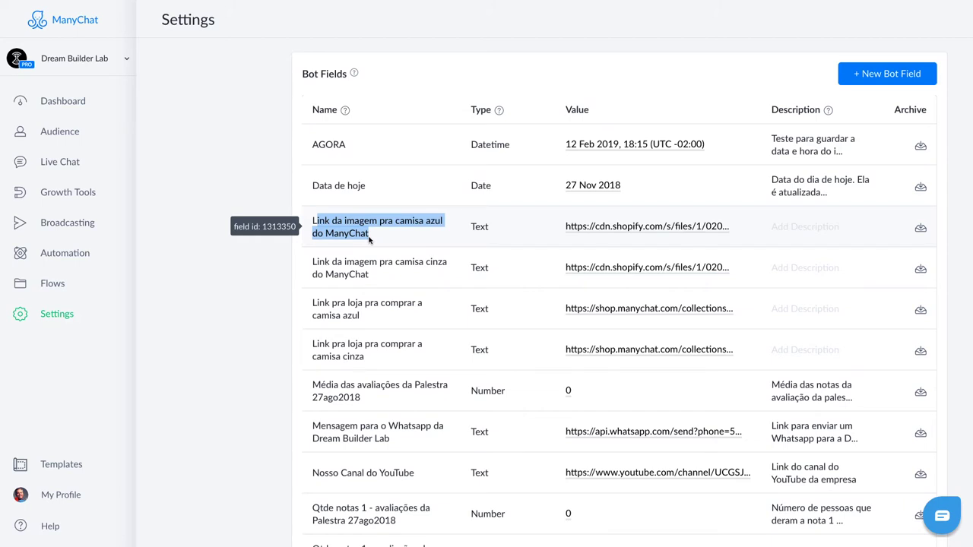
left_click(641, 235)
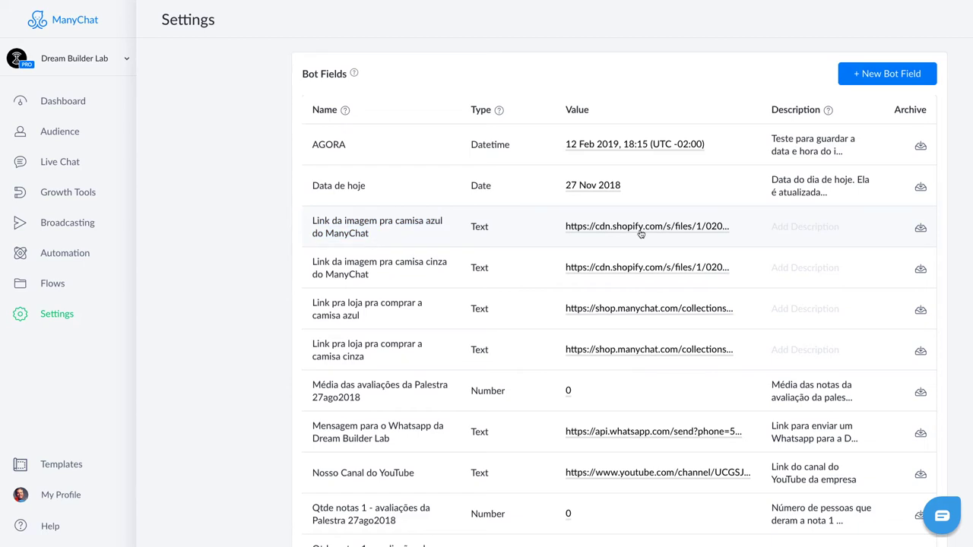
mouse_move(395, 237)
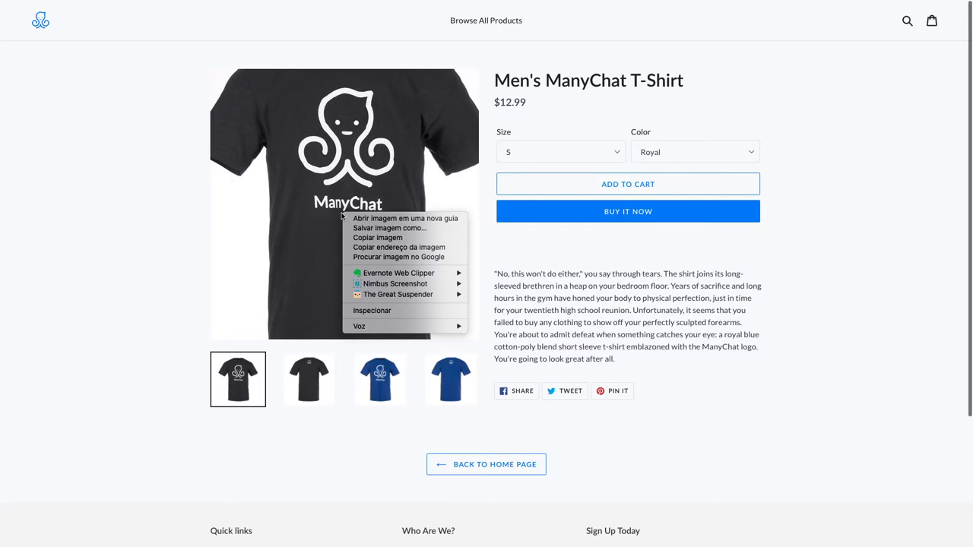
left_click(107, 226)
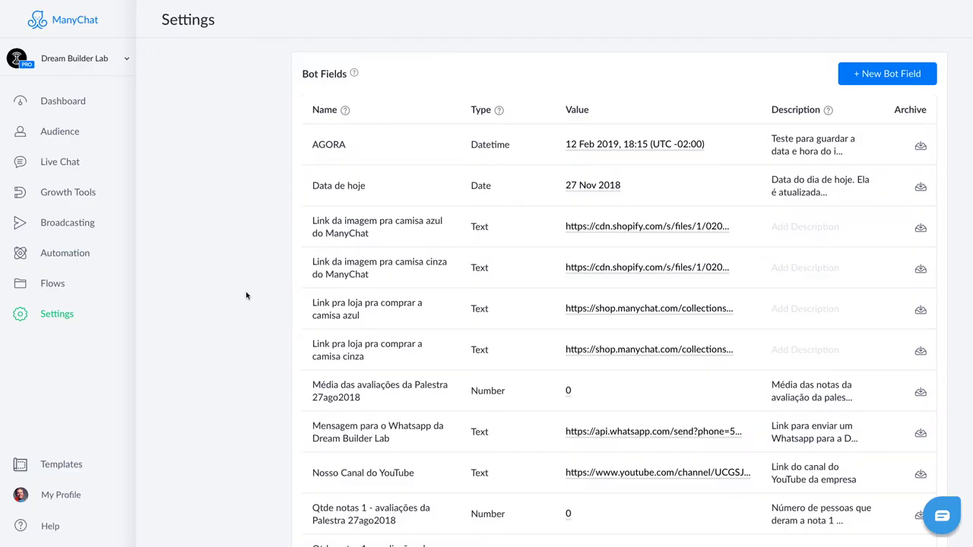
Step: Read the shop URL stored in the "Link pra loja pra comprar a camisa azul" bot field through to its variant number, and close it
left_click(623, 312)
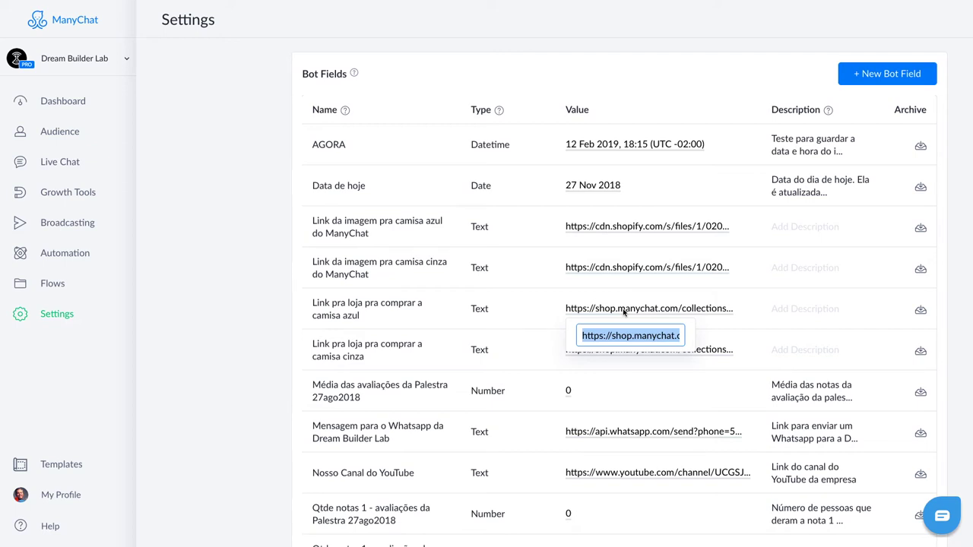
left_click(647, 335)
left_click(642, 335)
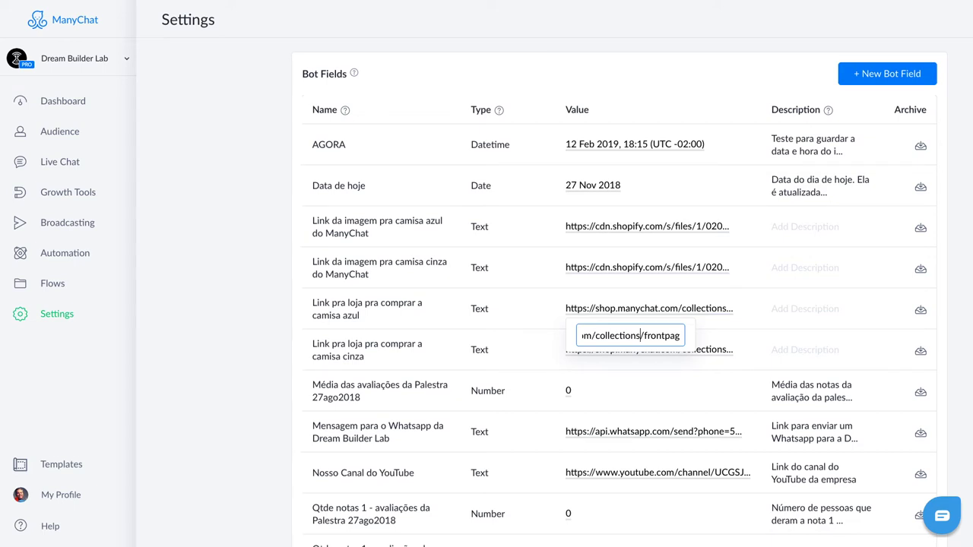
left_click(646, 335)
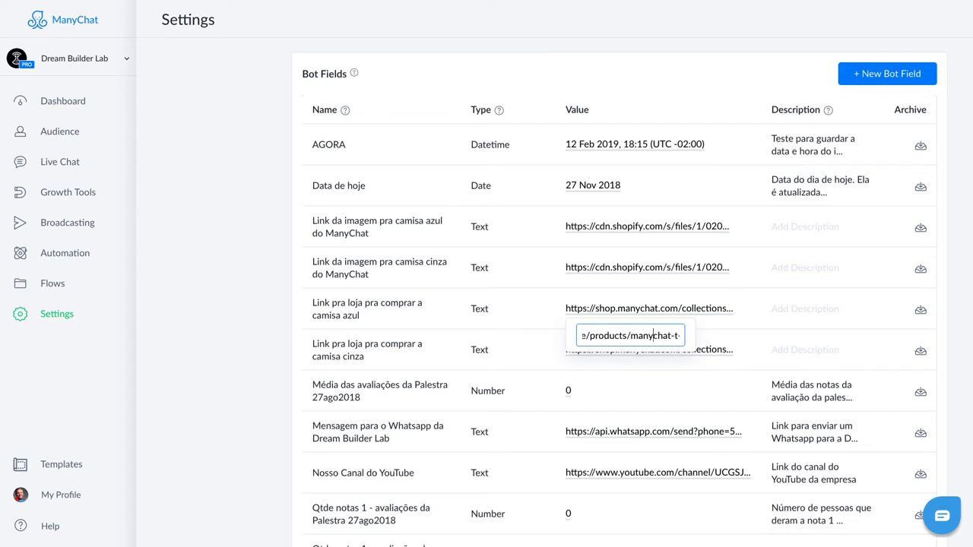
left_click(632, 335)
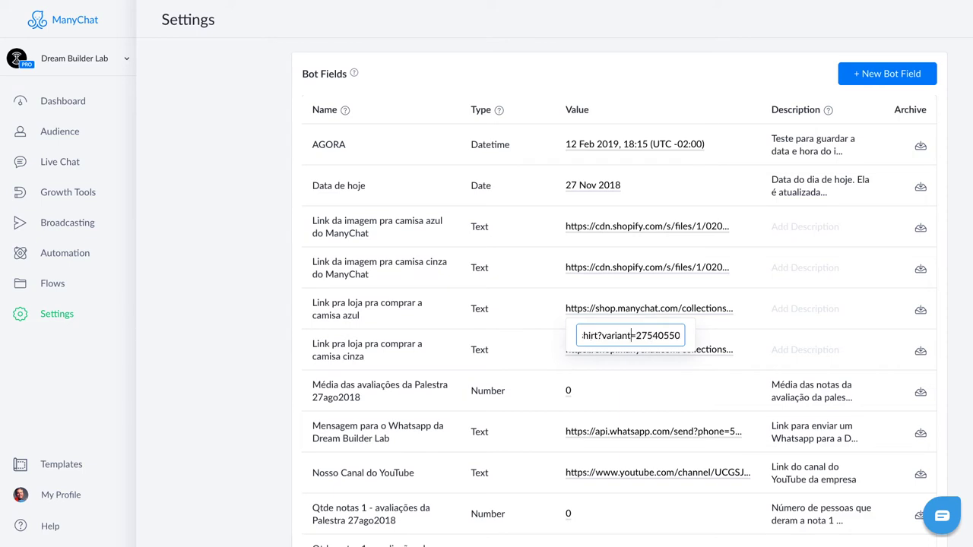
left_click(653, 335)
key("End")
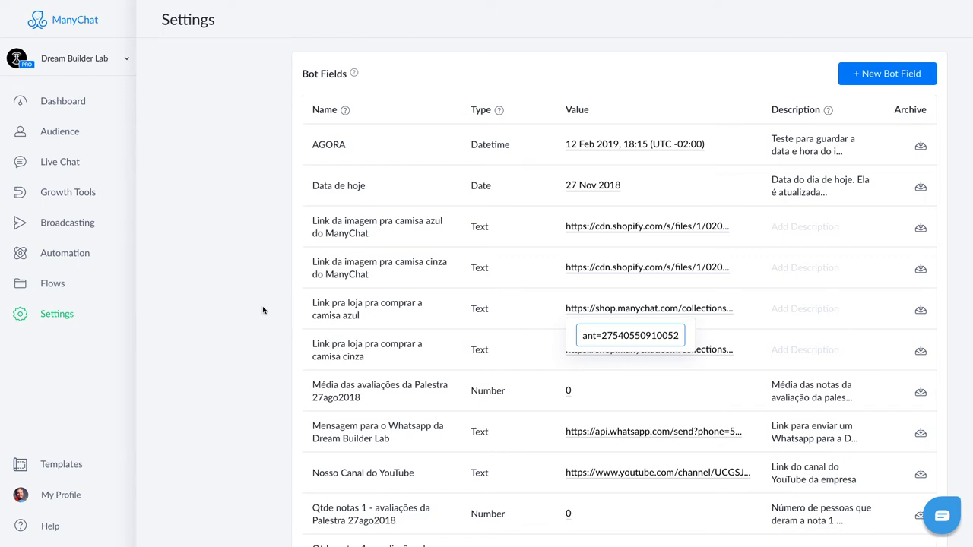
left_click(262, 311)
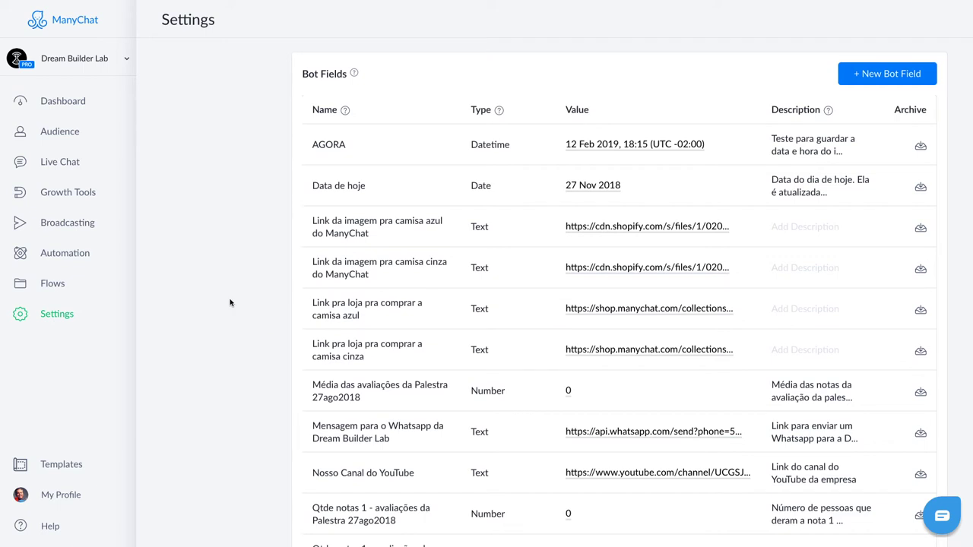
Step: Open the flow "Teste de link para imagem da loja do ManyChat" and bring up its Send Message step for editing
left_click(57, 285)
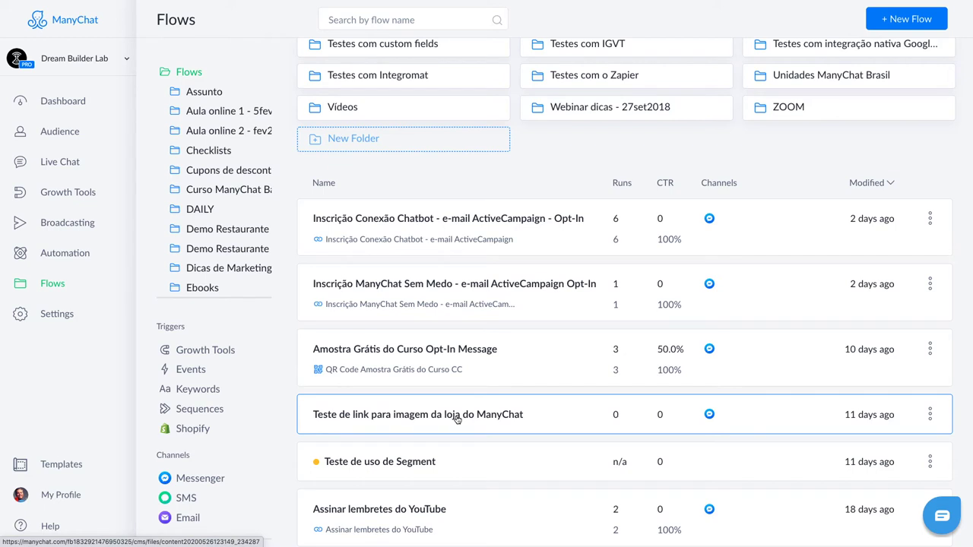
left_click(403, 414)
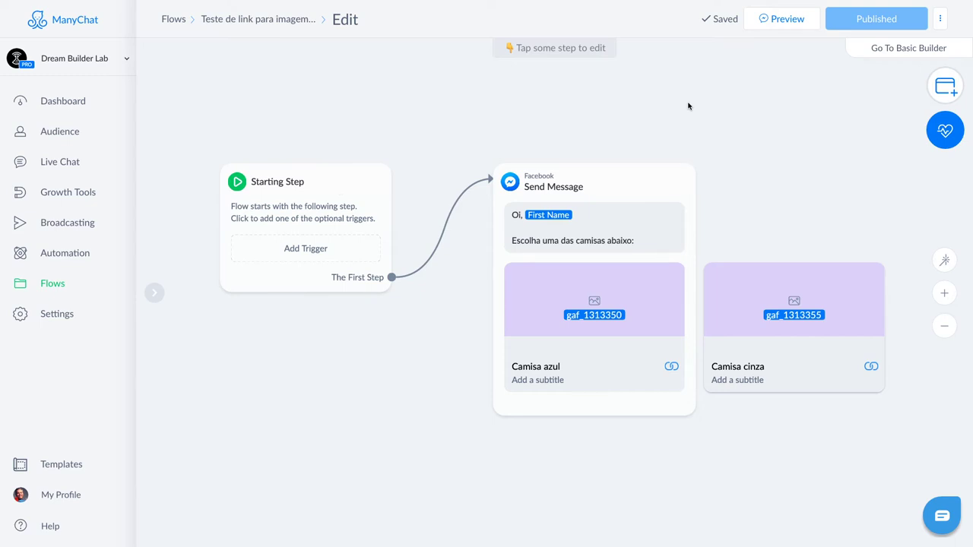
left_click_drag(426, 320, 313, 298)
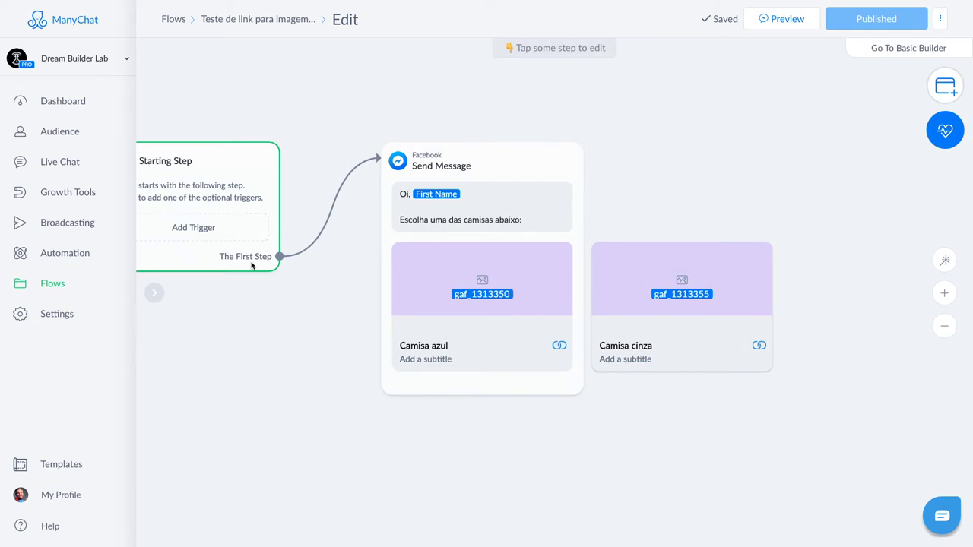
left_click(431, 165)
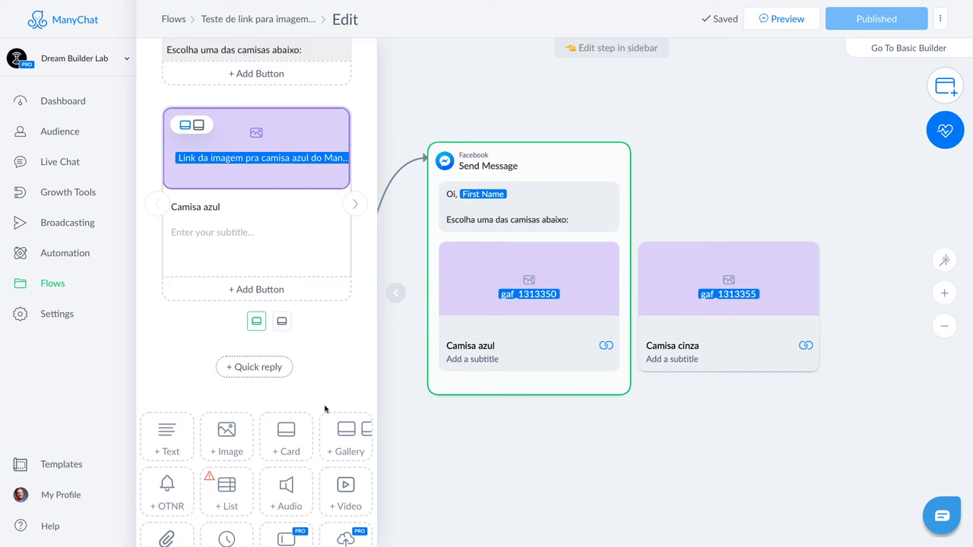
Step: Add a gallery to the message and set its first card's image URL to the bot field "Link da imagem pra camisa azul do ManyChat"
left_click(352, 435)
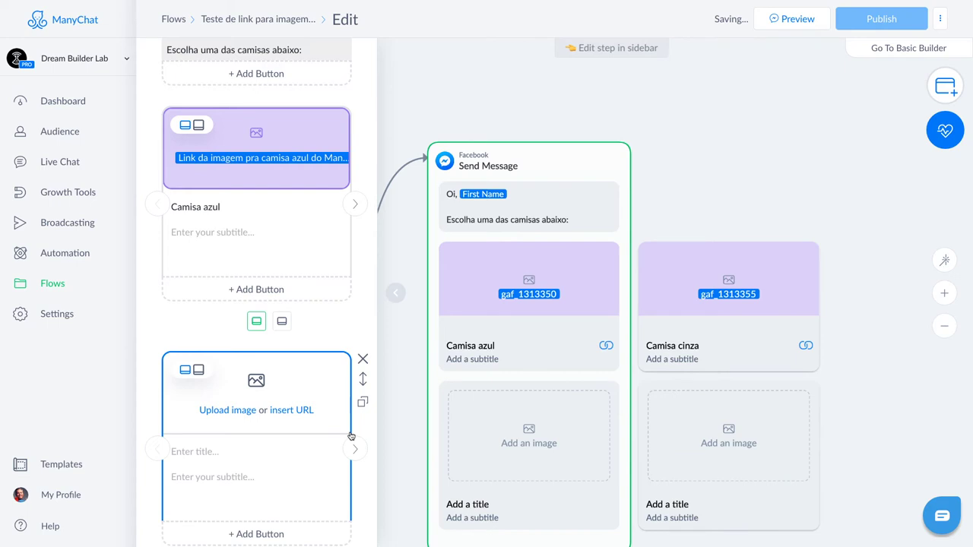
scroll(319, 320, "down", 2)
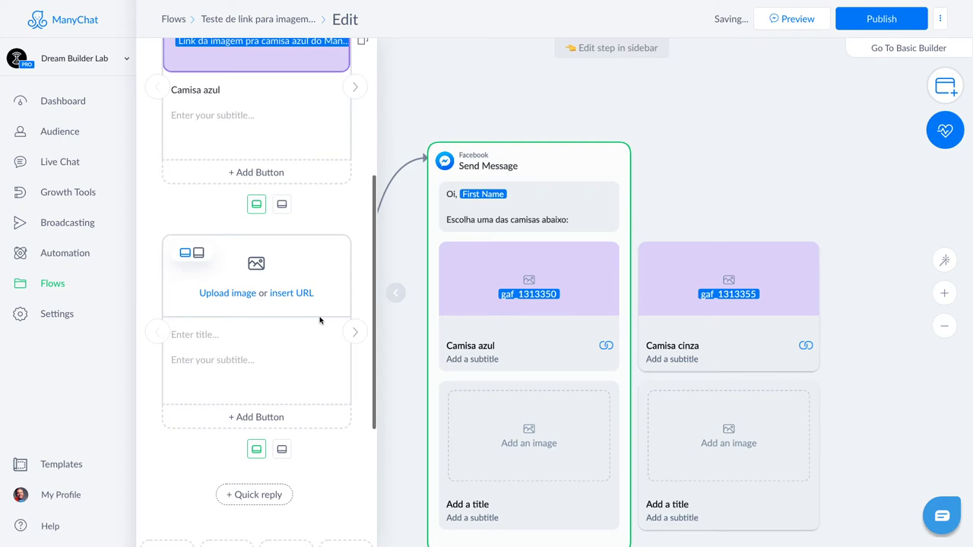
scroll(224, 295, "down", 1)
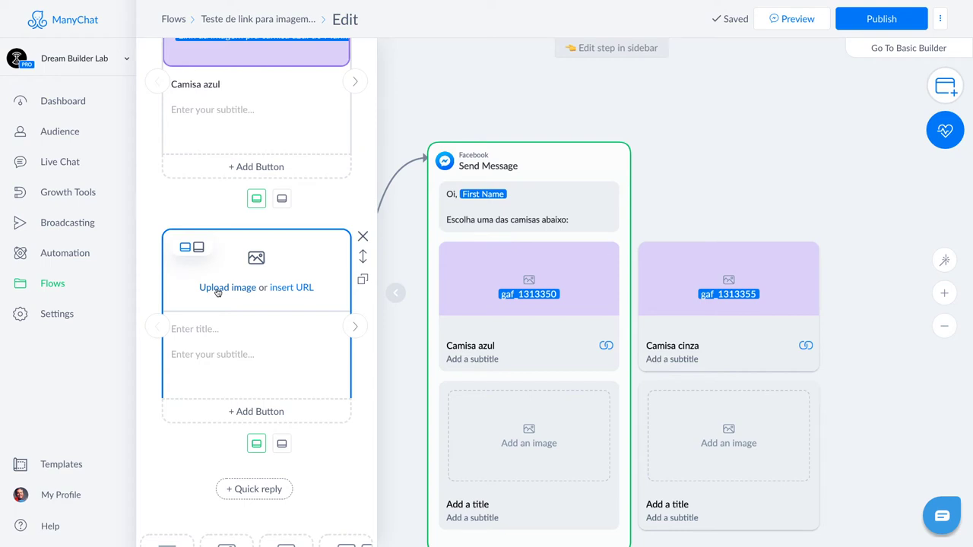
left_click(291, 287)
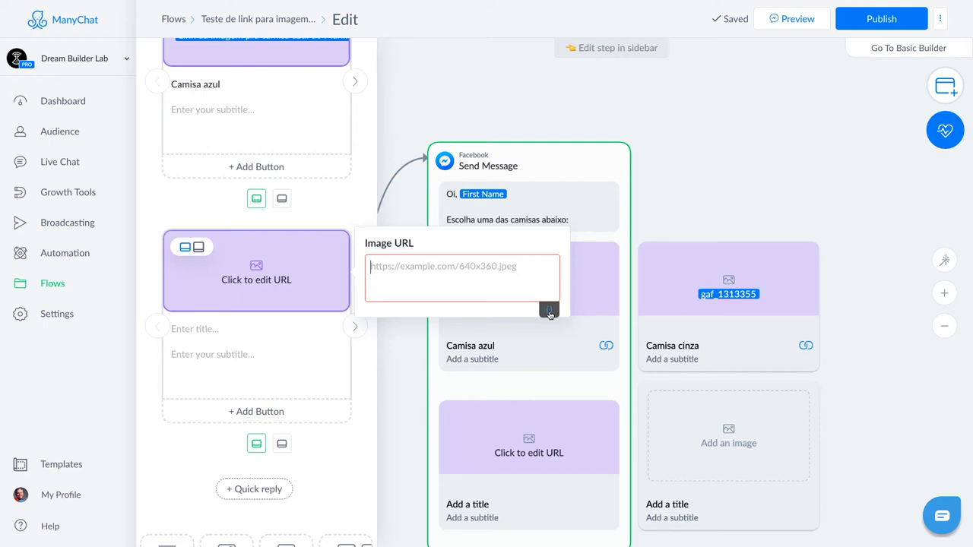
left_click(550, 311)
type("link")
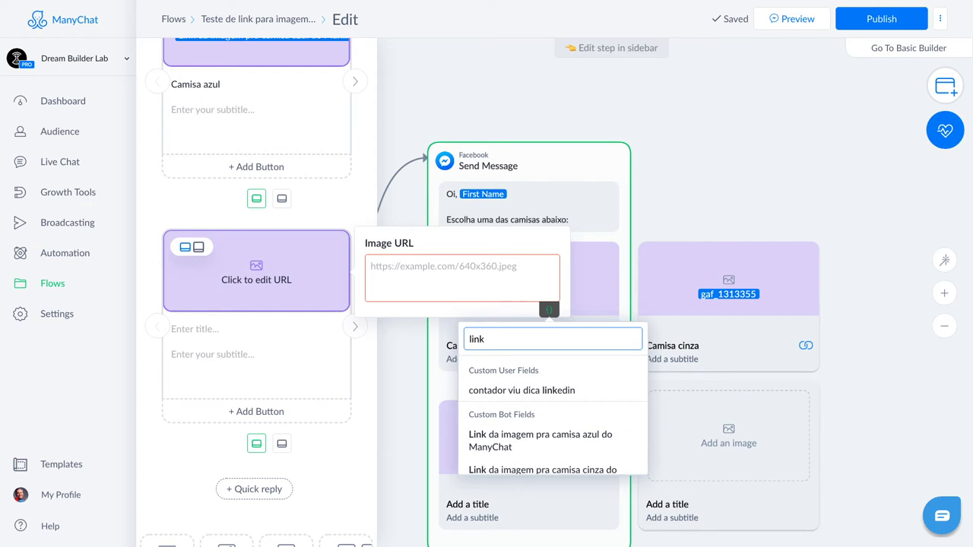
scroll(531, 408, "down", 1)
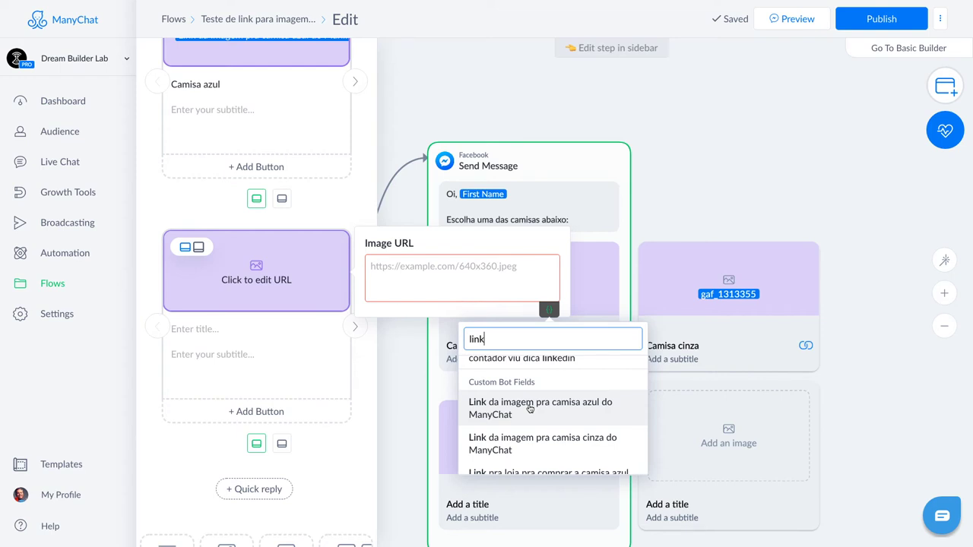
left_click(529, 408)
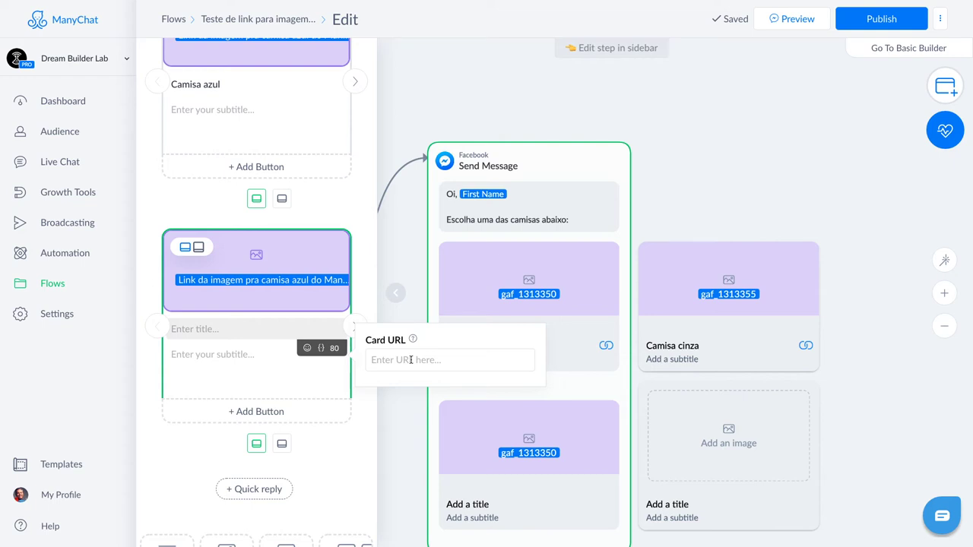
Step: Set the first card's URL to the bot field "Link pra loja pra comprar a camisa azul"
left_click(410, 359)
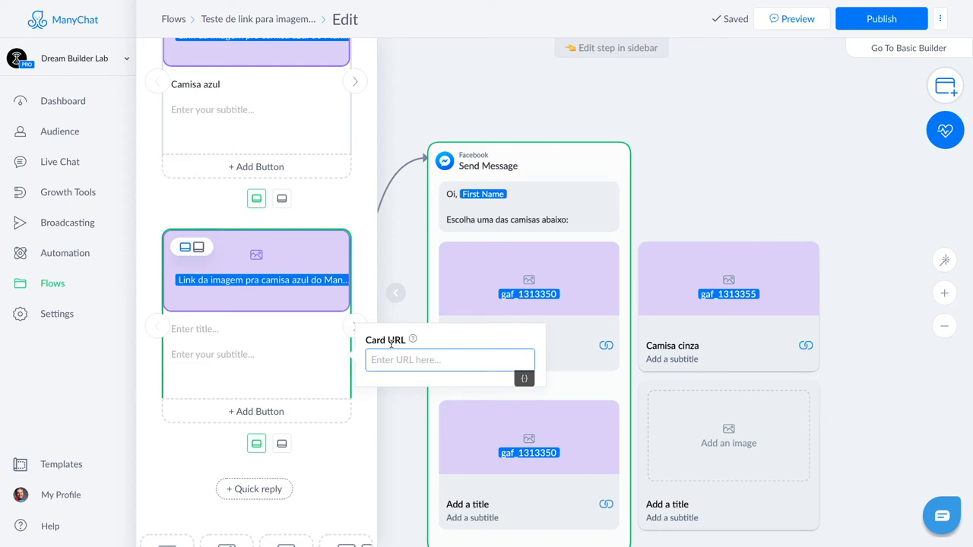
left_click(524, 378)
left_click(463, 409)
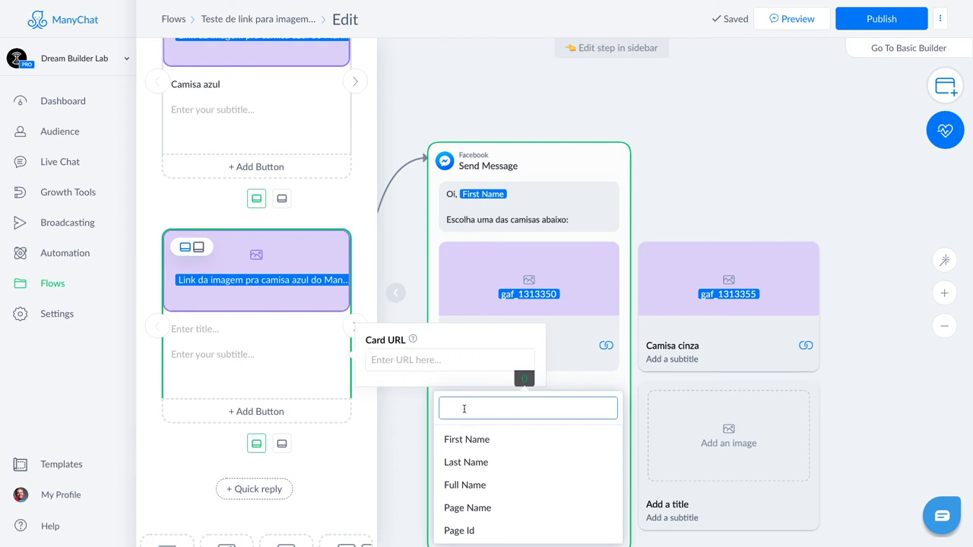
type("link")
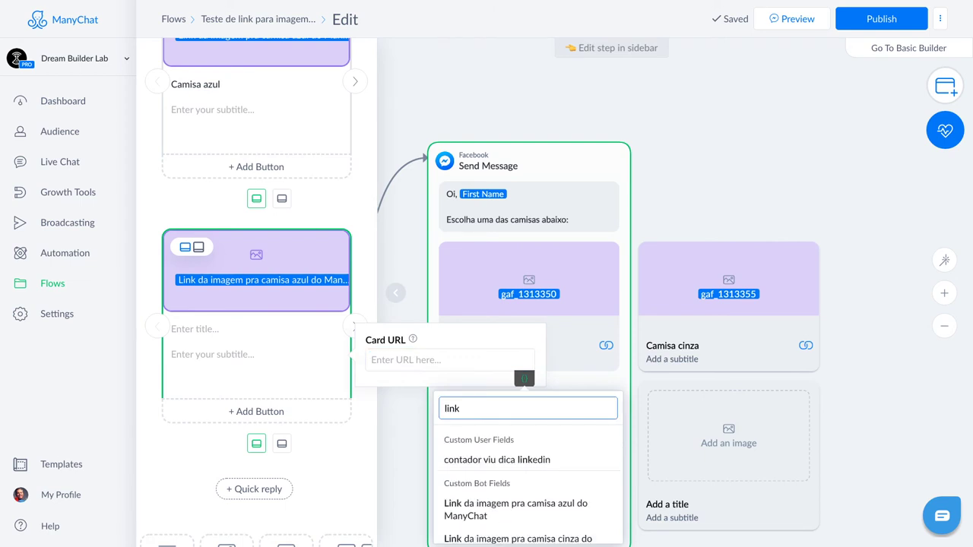
scroll(508, 485, "down", 2)
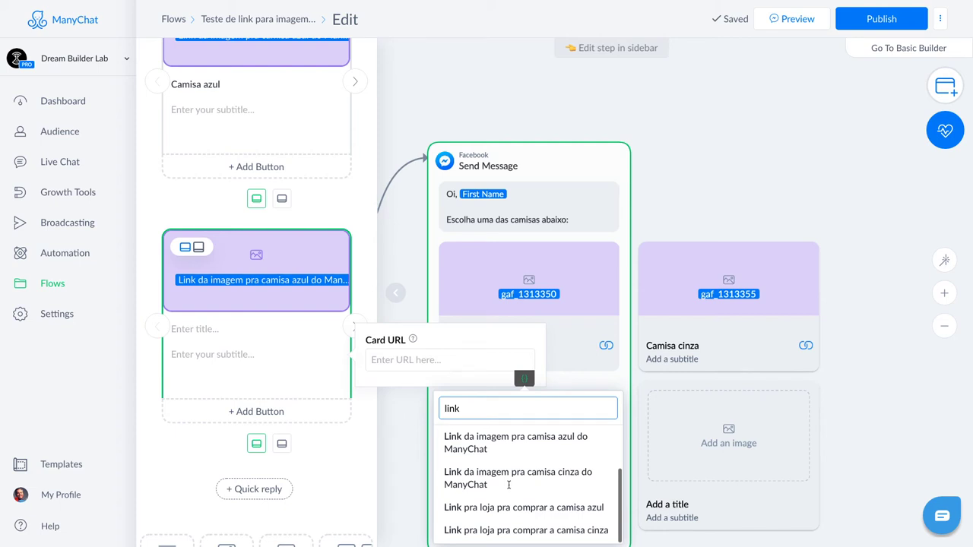
left_click(509, 507)
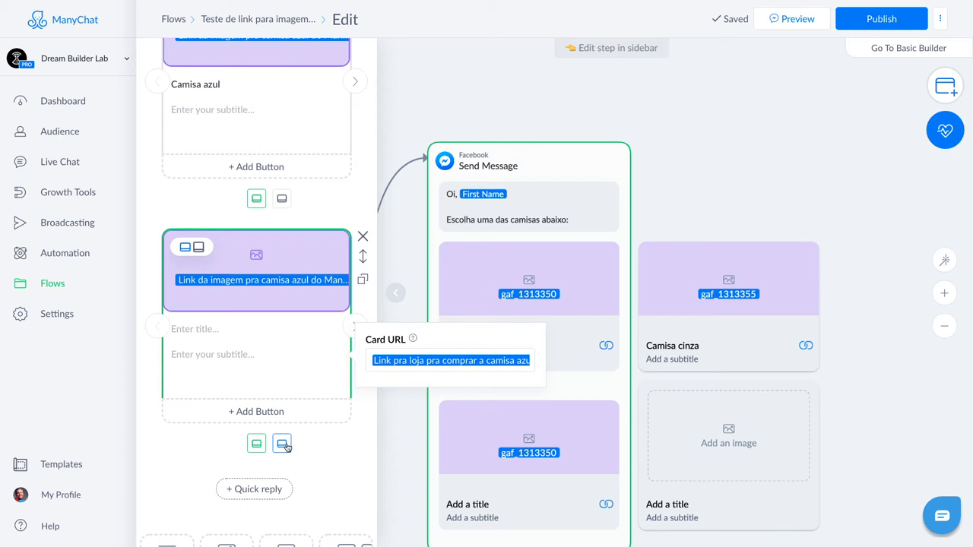
Step: Title the new gallery's first card "Camisa azul" and try "R$" as its subtitle
left_click(213, 328)
type("Camisa azul")
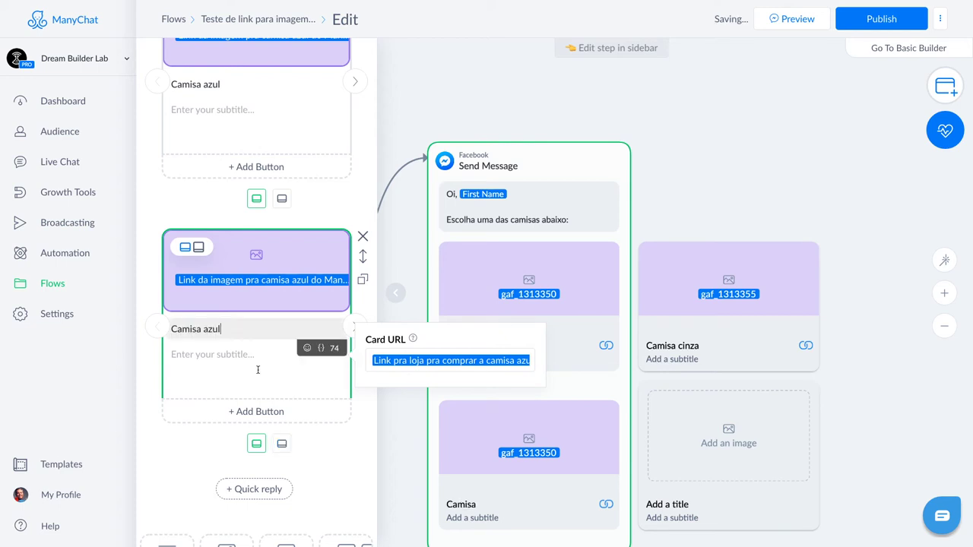
left_click(222, 354)
type("R$")
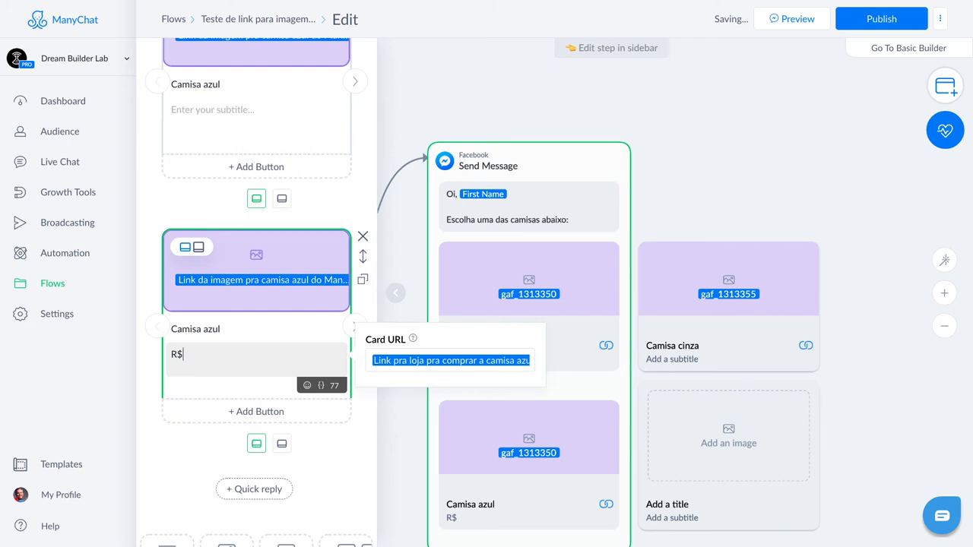
Step: Set the image URL of the new gallery's second card to the bot field "Link da imagem pra camisa cinza do ManyChat"
left_click(353, 326)
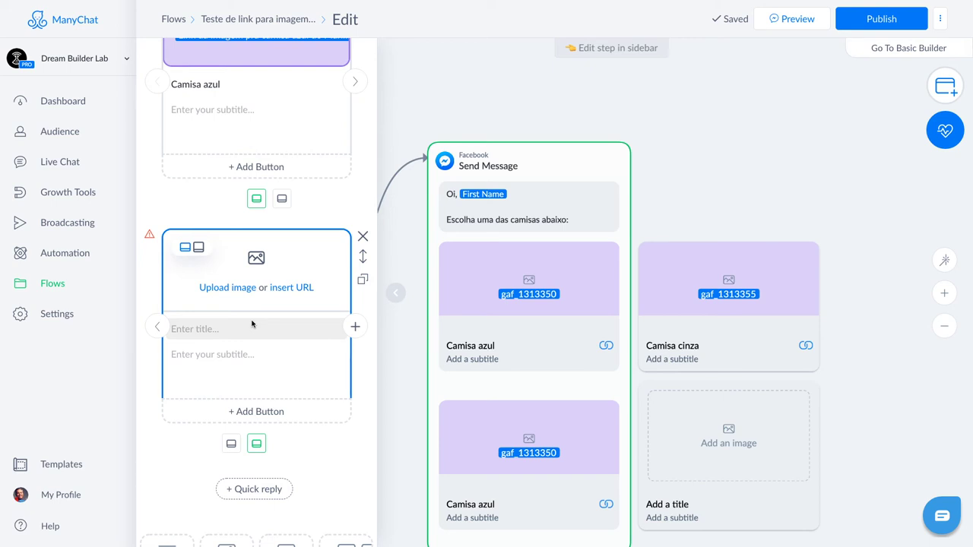
left_click(291, 290)
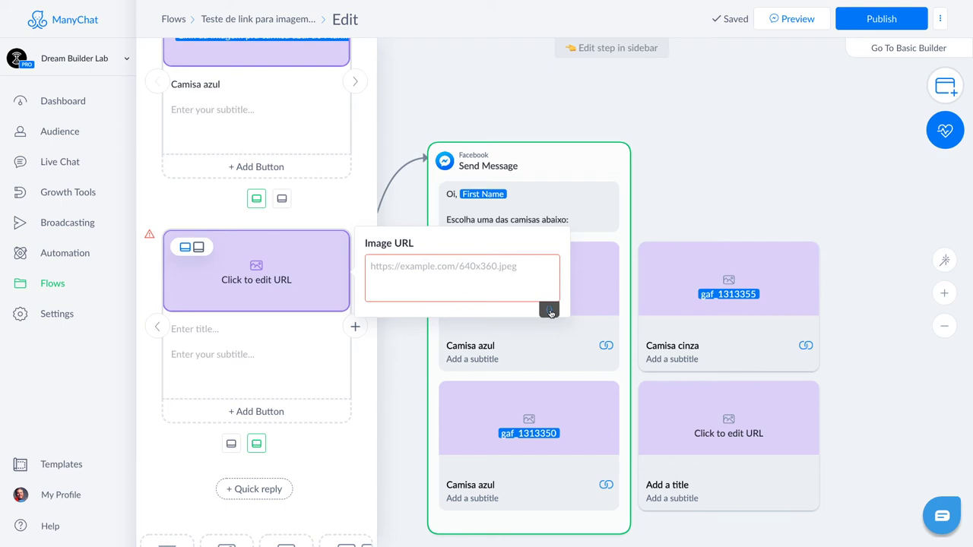
left_click(550, 311)
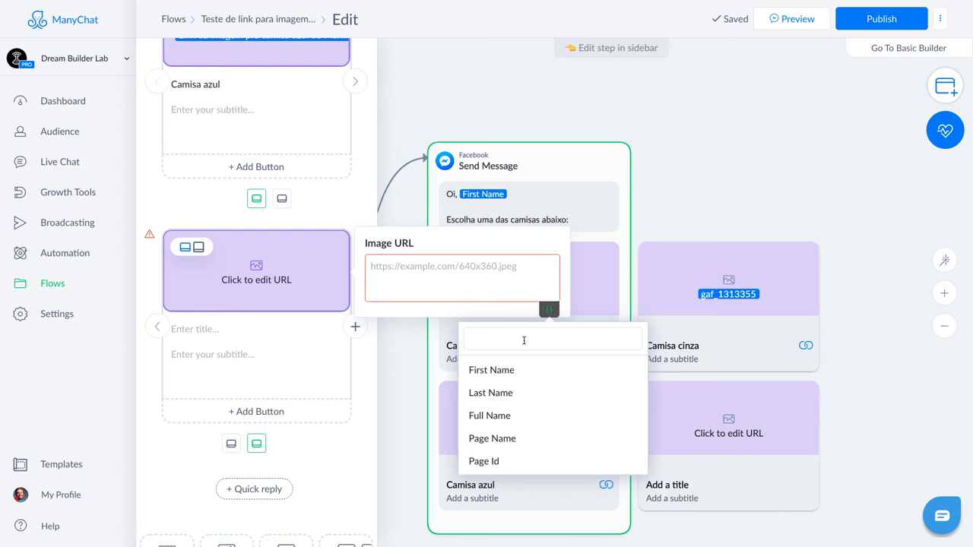
left_click(524, 341)
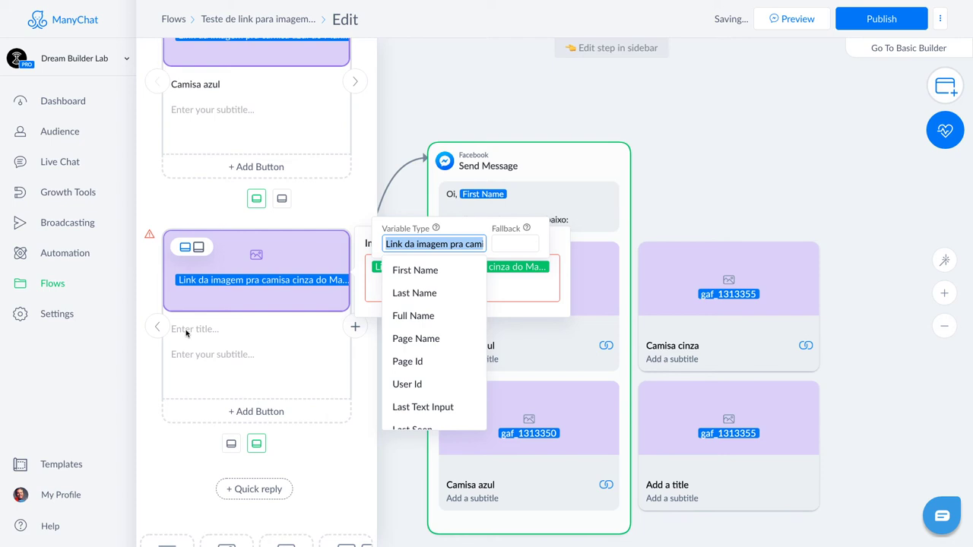
Step: Set the second card's URL to the bot field "Link pra loja pra comprar a camisa cinza" and title the card "Camisa cinza"
left_click(185, 330)
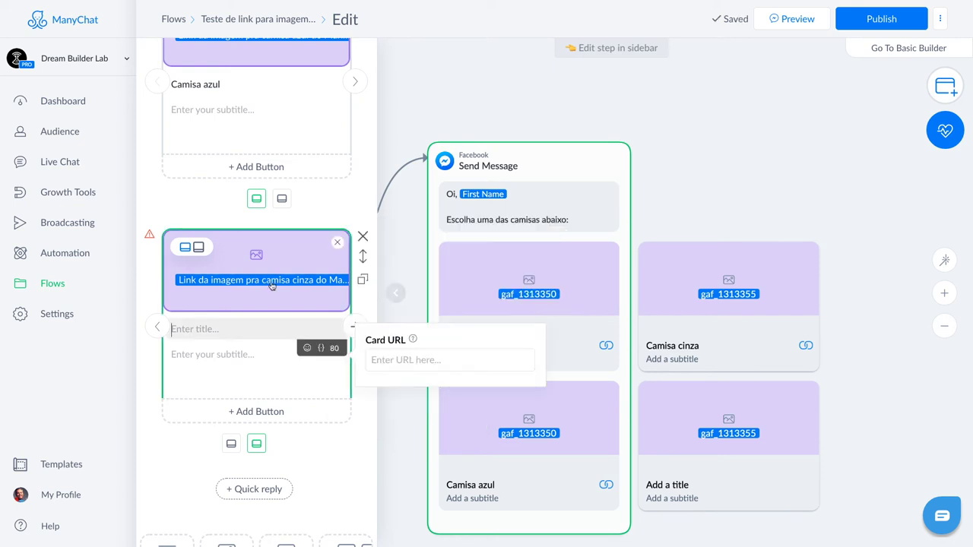
left_click(400, 361)
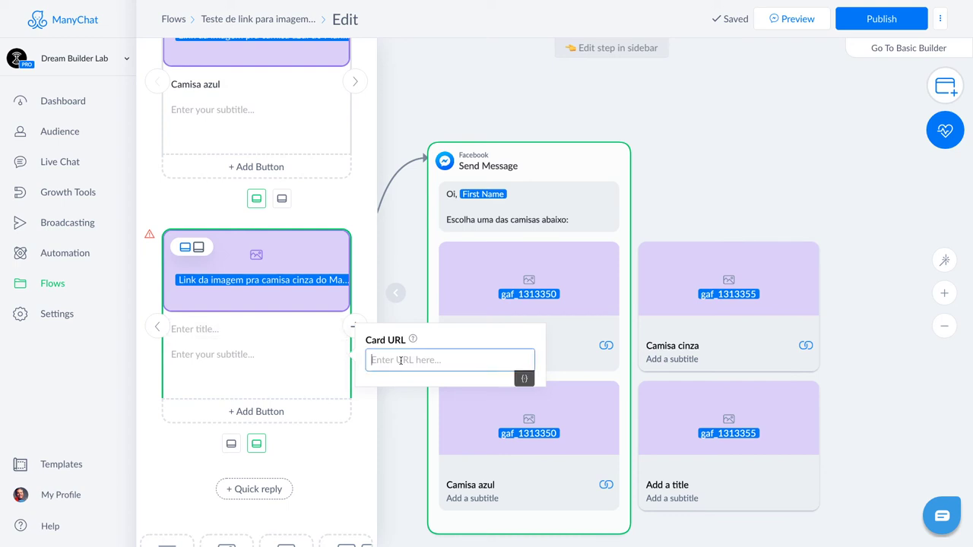
left_click(524, 378)
type("lin")
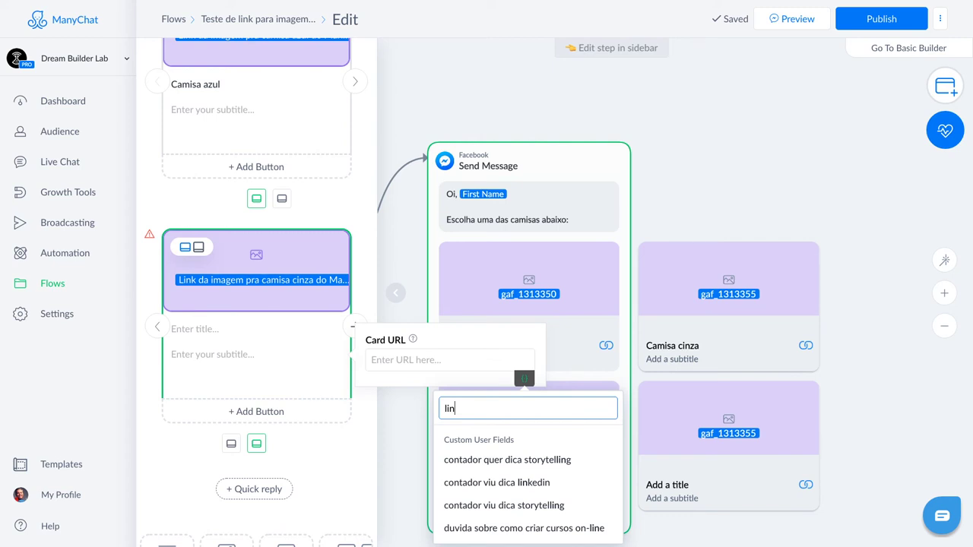
type("k pr")
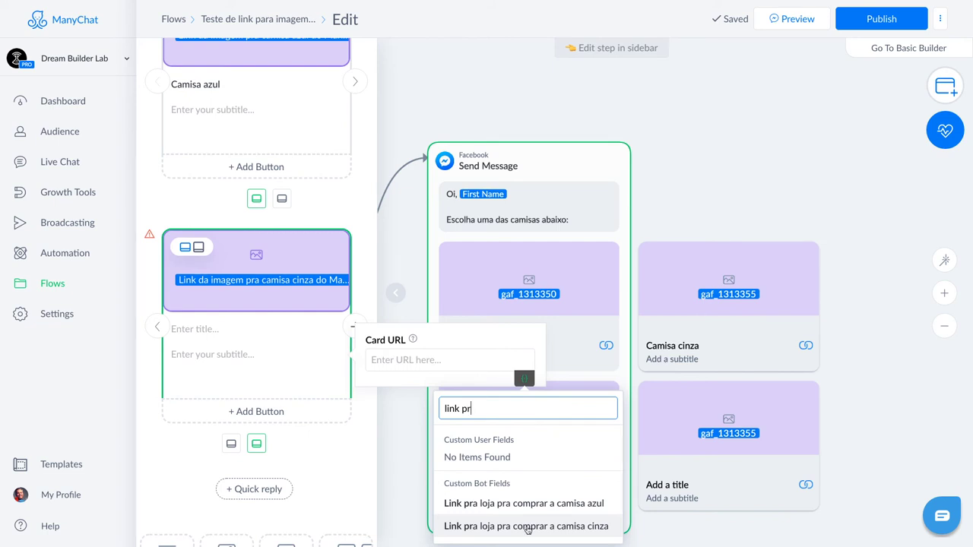
left_click(527, 526)
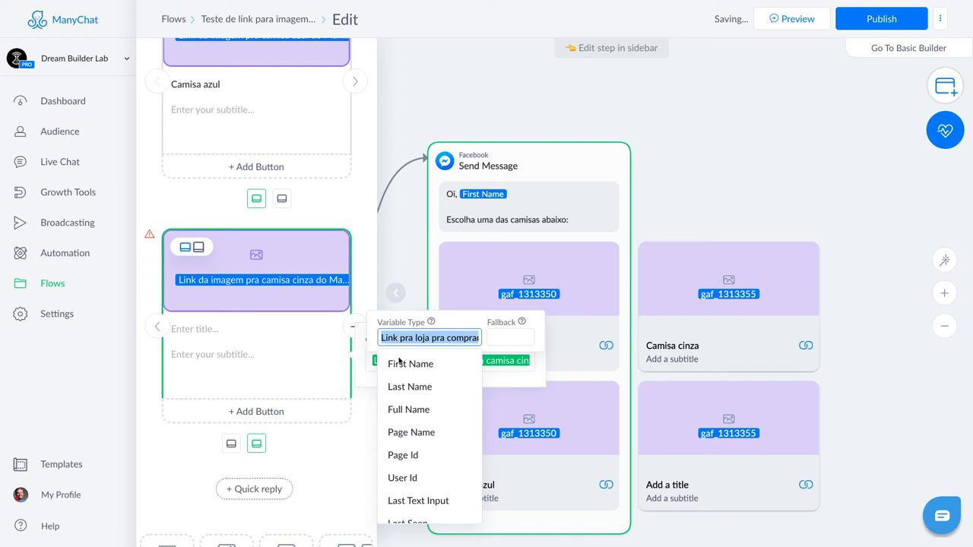
key("Escape")
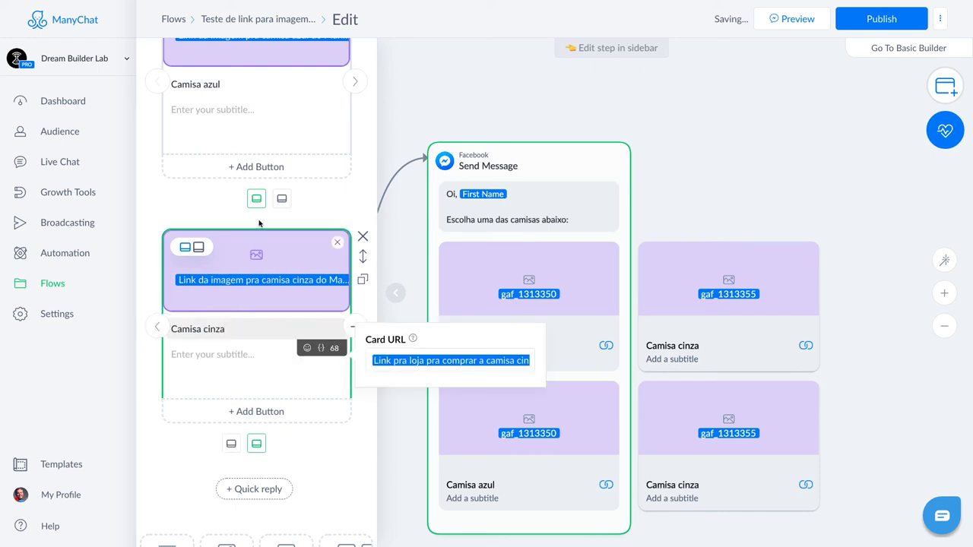
scroll(321, 204, "up", 1)
left_click(321, 204)
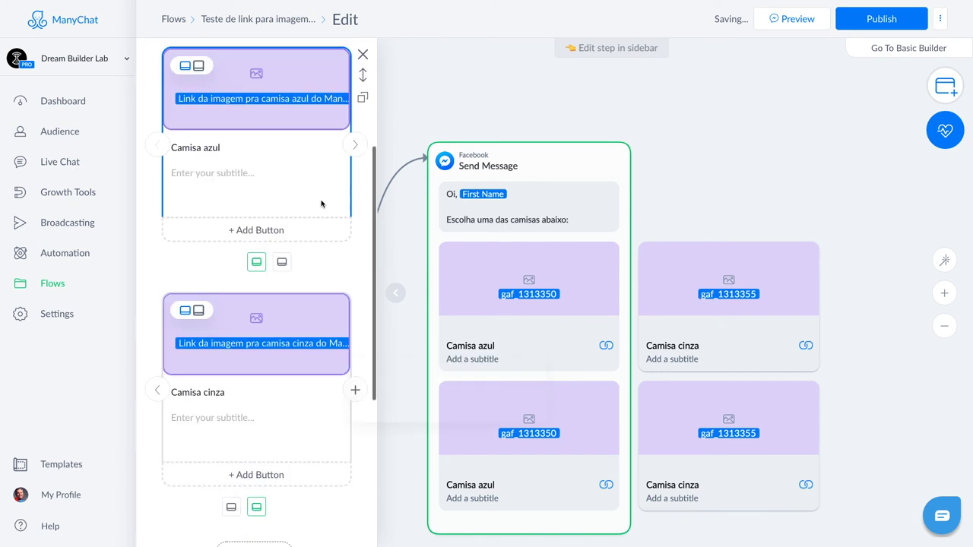
Step: Delete the upper of the two matching galleries from the Send Message step and return the remaining gallery to its "Camisa azul" card
scroll(321, 204, "up", 1)
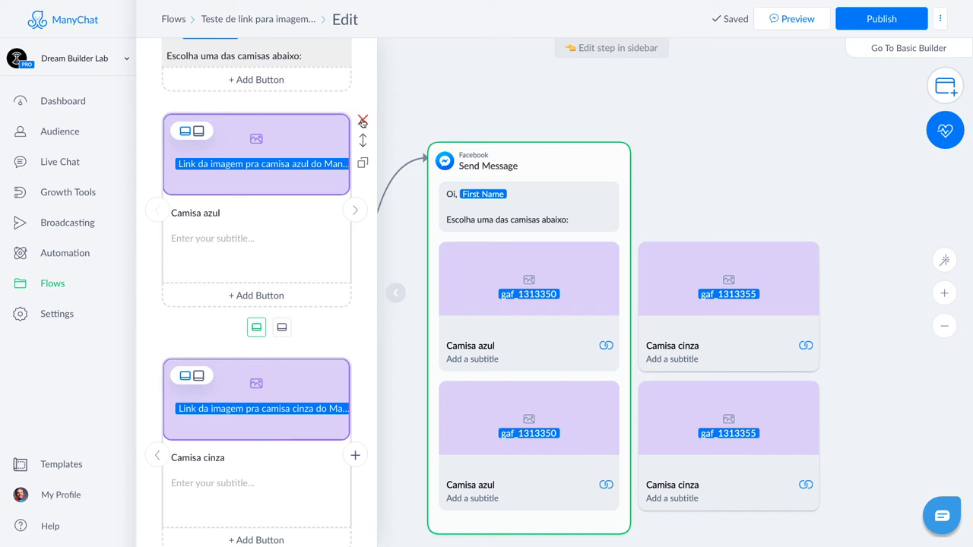
double_click(363, 122)
left_click(570, 92)
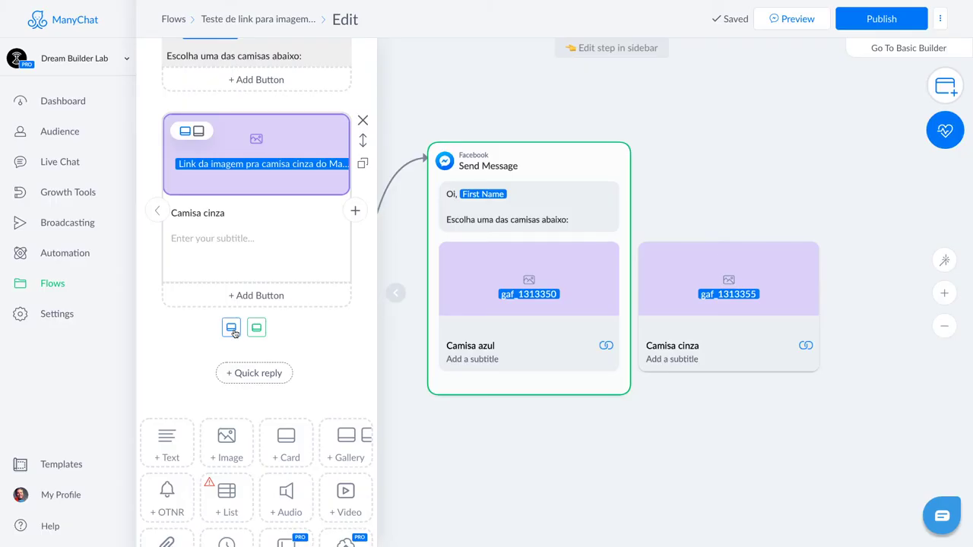
left_click(232, 328)
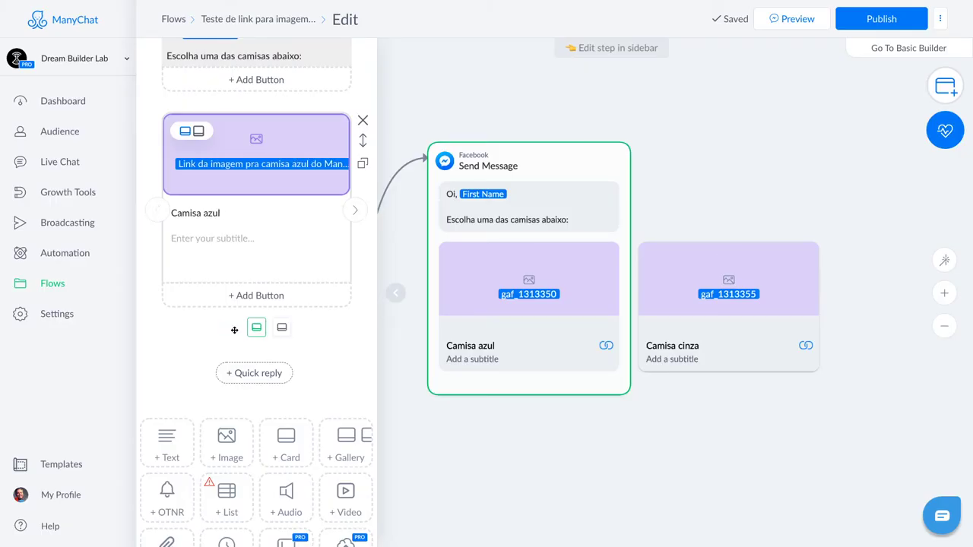
left_click(688, 210)
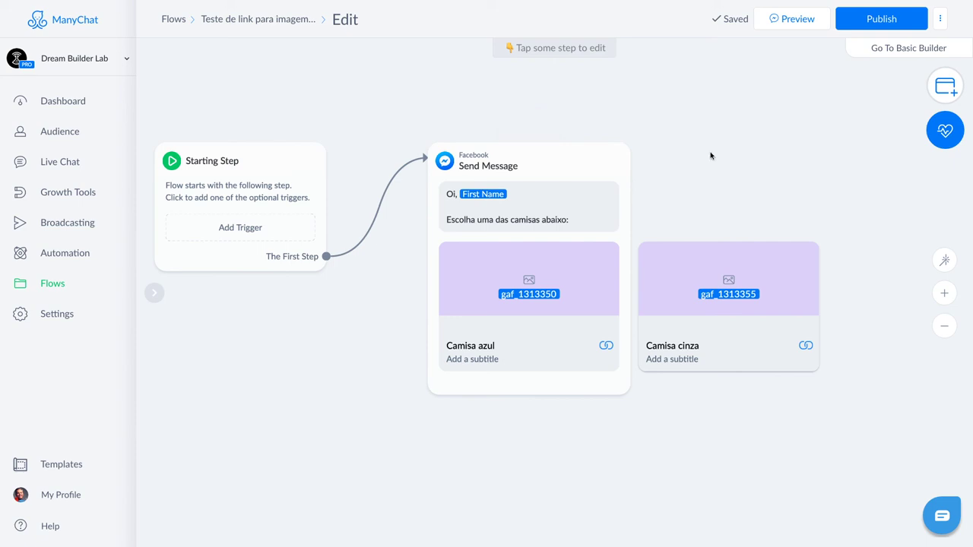
Step: Preview the flow in Messenger and check both gallery cards, following the "Camisa azul" card's link to the store page
left_click(795, 21)
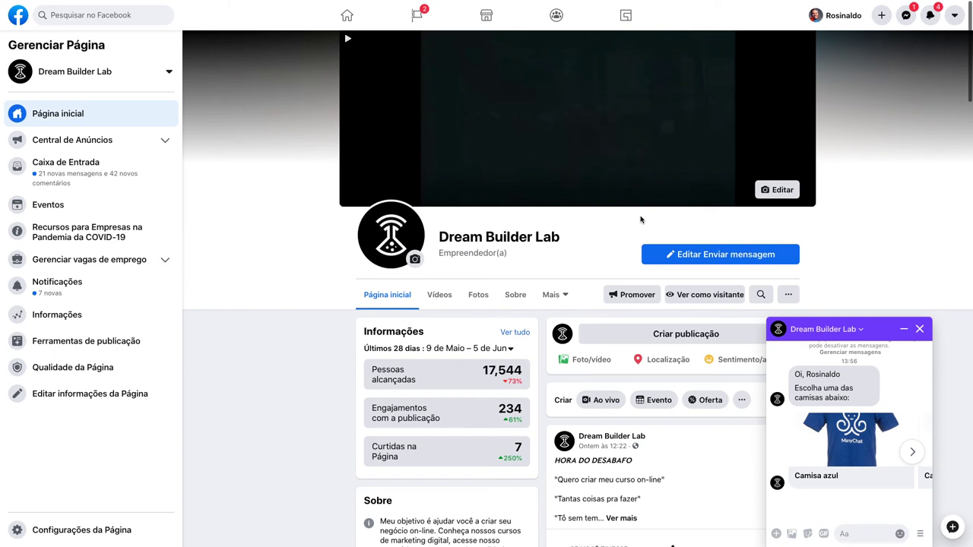
scroll(846, 491, "right", 2)
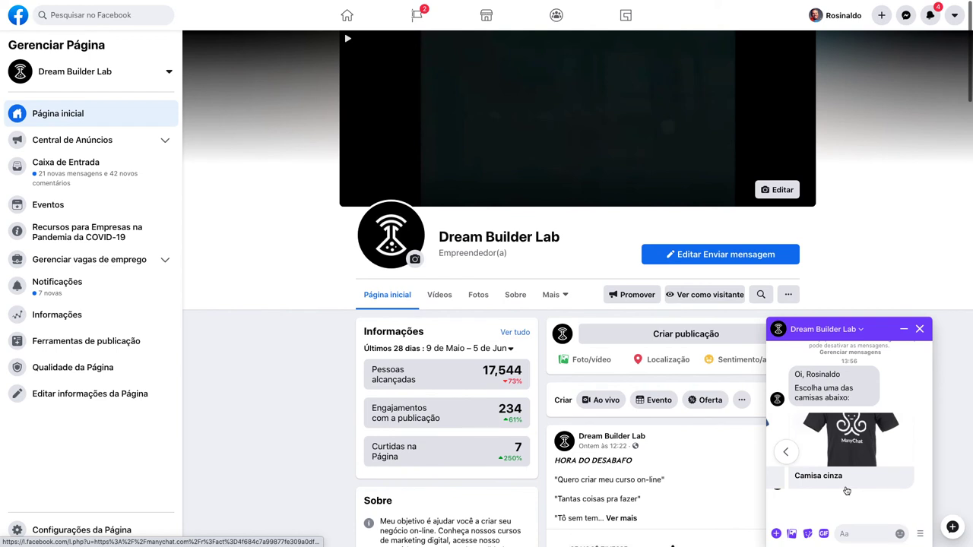
scroll(867, 446, "left", 2)
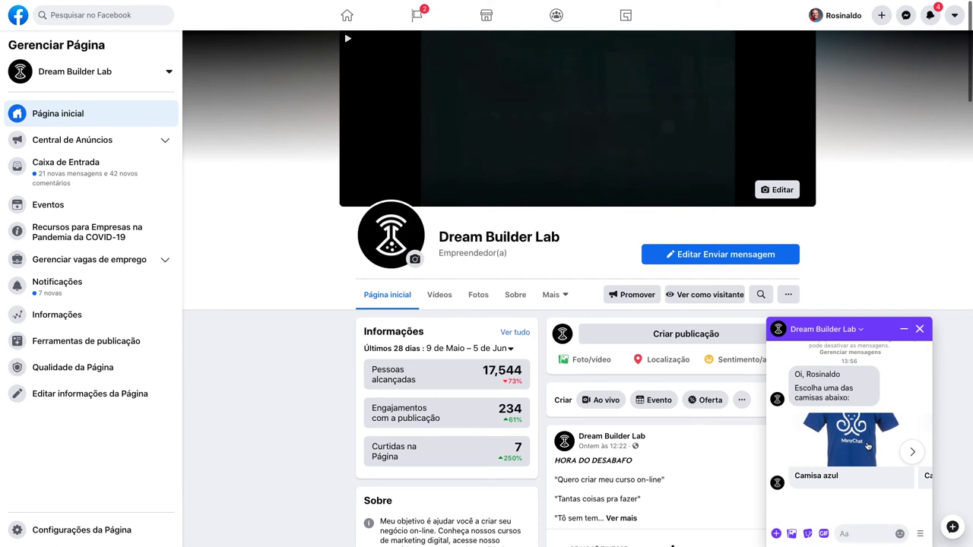
left_click(868, 446)
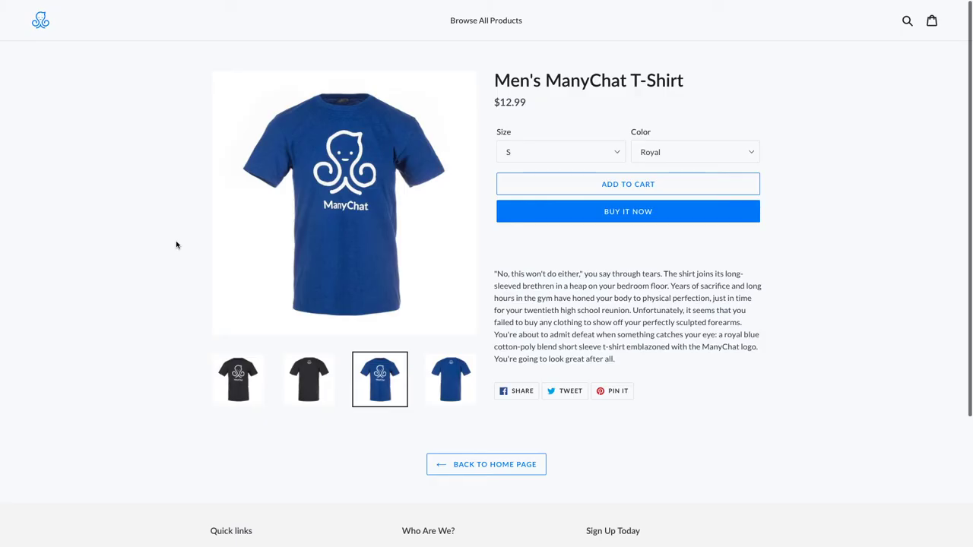